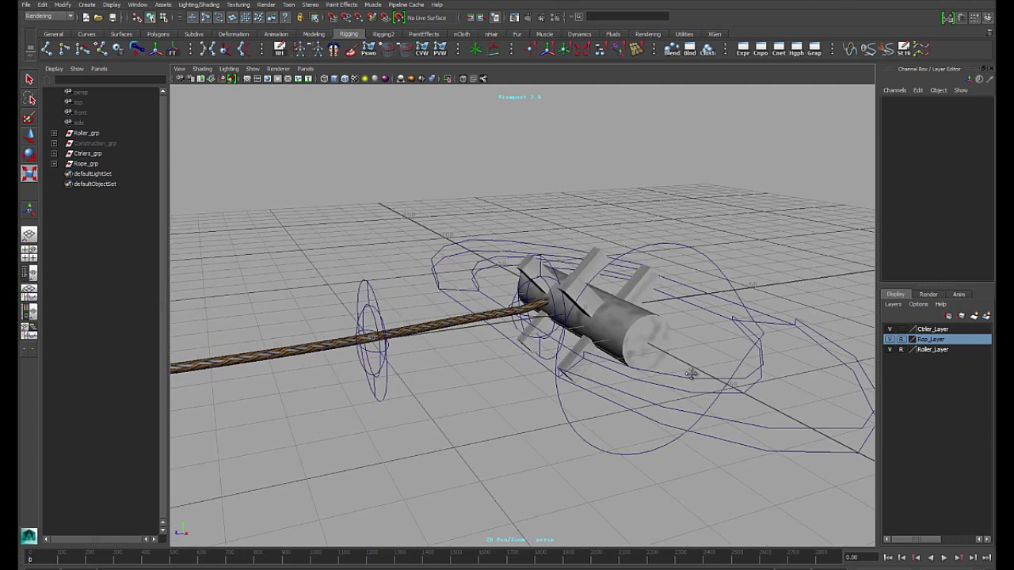
Select the circular roller control, clear the selection, and inspect the roller and rope rig from several angles
alt+drag(632, 389, 647, 347)
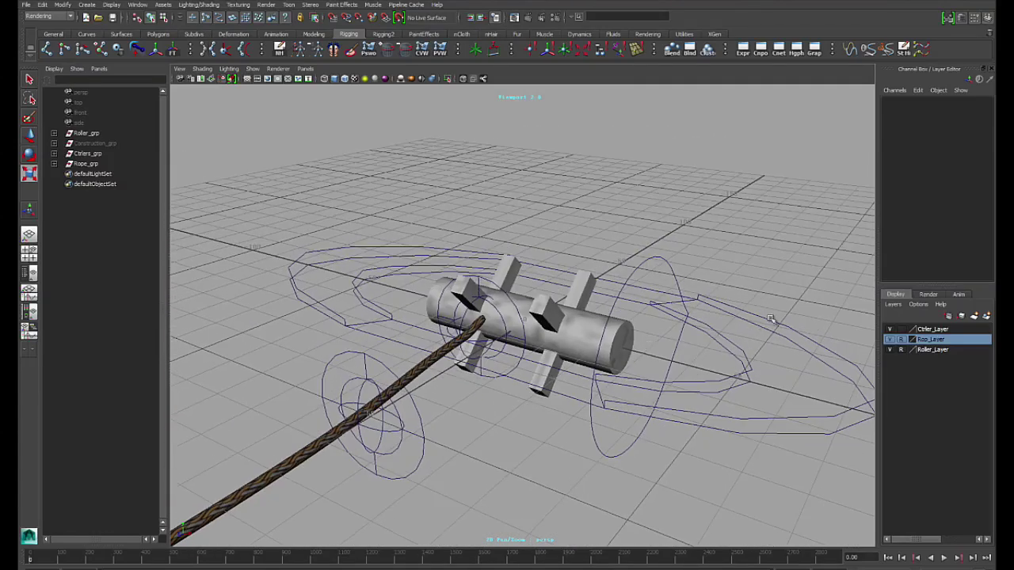
alt+drag(792, 319, 648, 255)
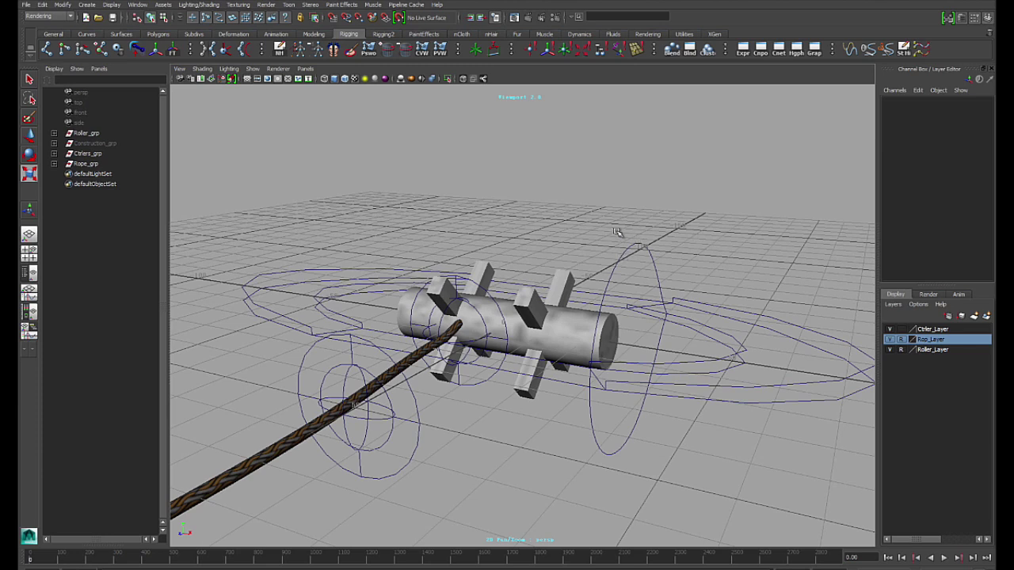
click(636, 248)
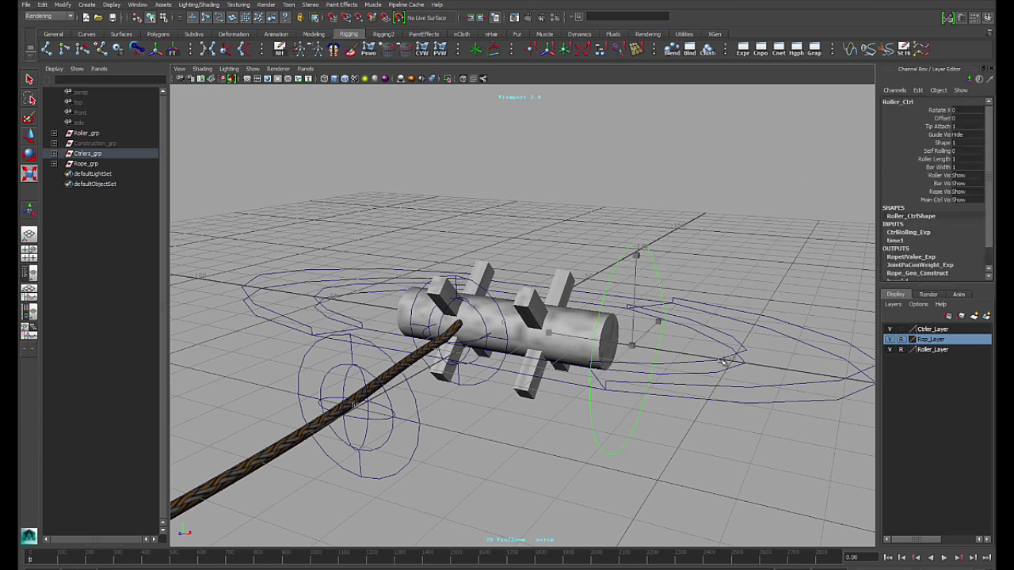
drag(785, 318, 793, 345)
click(670, 258)
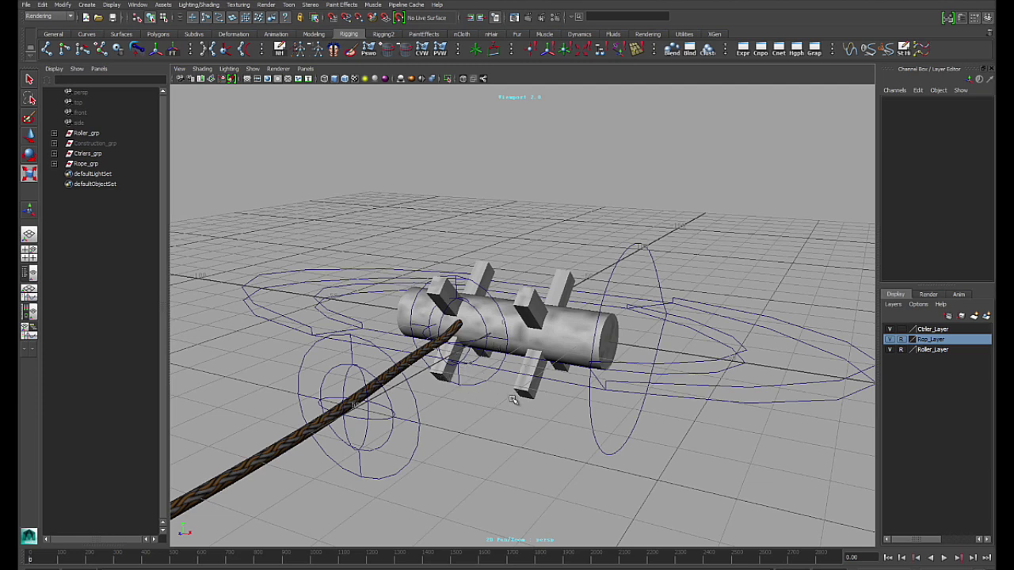
alt+middle_drag(498, 398, 541, 397)
alt+drag(694, 268, 684, 268)
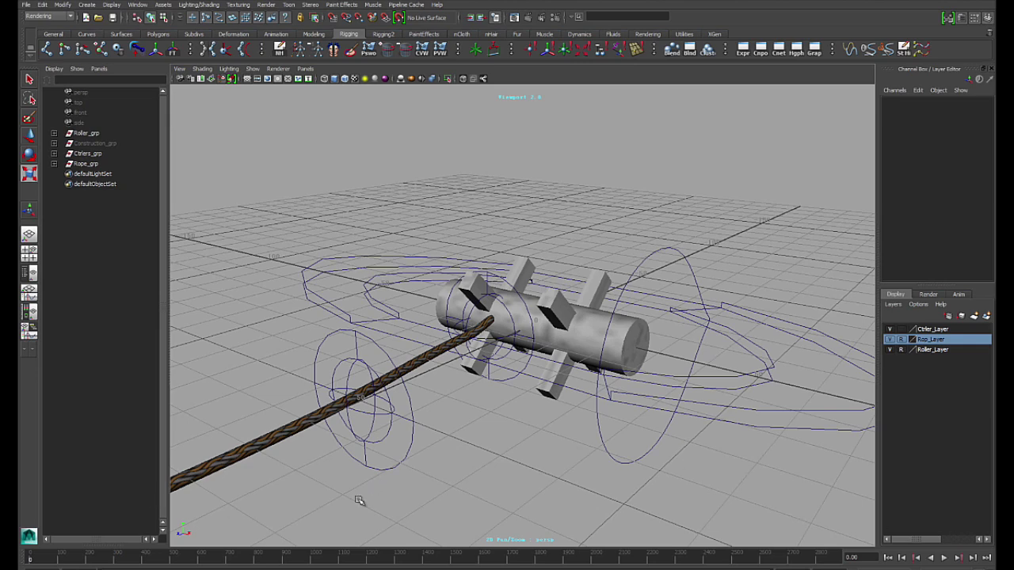
alt+drag(548, 436, 485, 429)
mouse_move(586, 334)
alt+mouse_down()
mouse_move(584, 319)
mouse_move(594, 320)
alt+mouse_up()
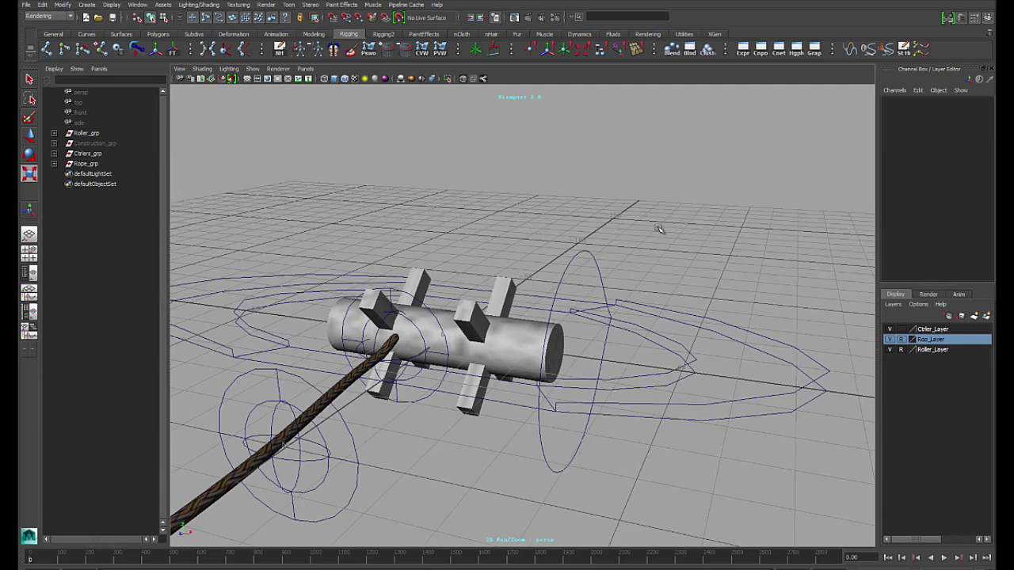
alt+drag(712, 309, 697, 302)
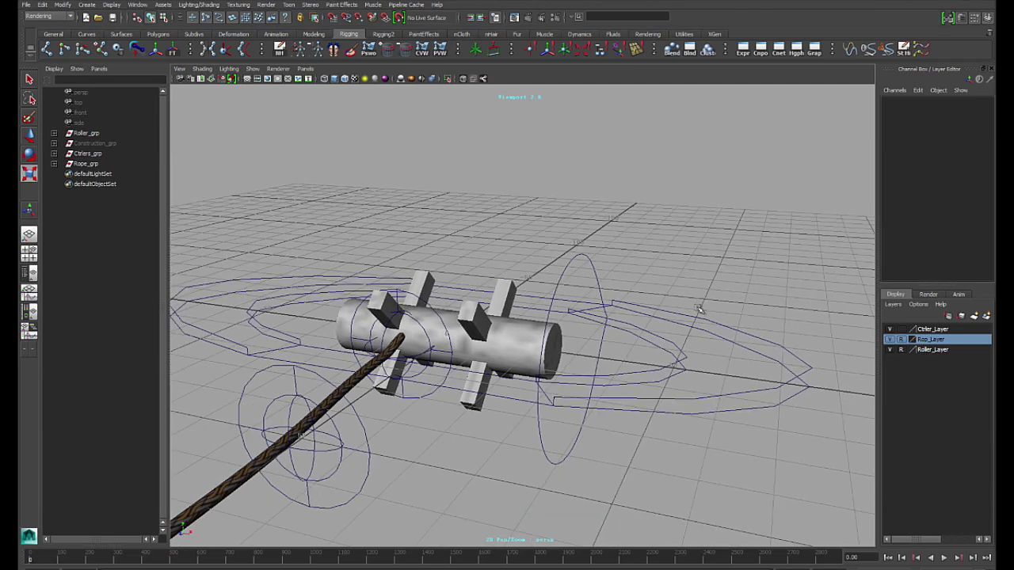
Select the main roller control, try its move, rotate and scale manipulators, and undo the changes
drag(742, 351, 742, 351)
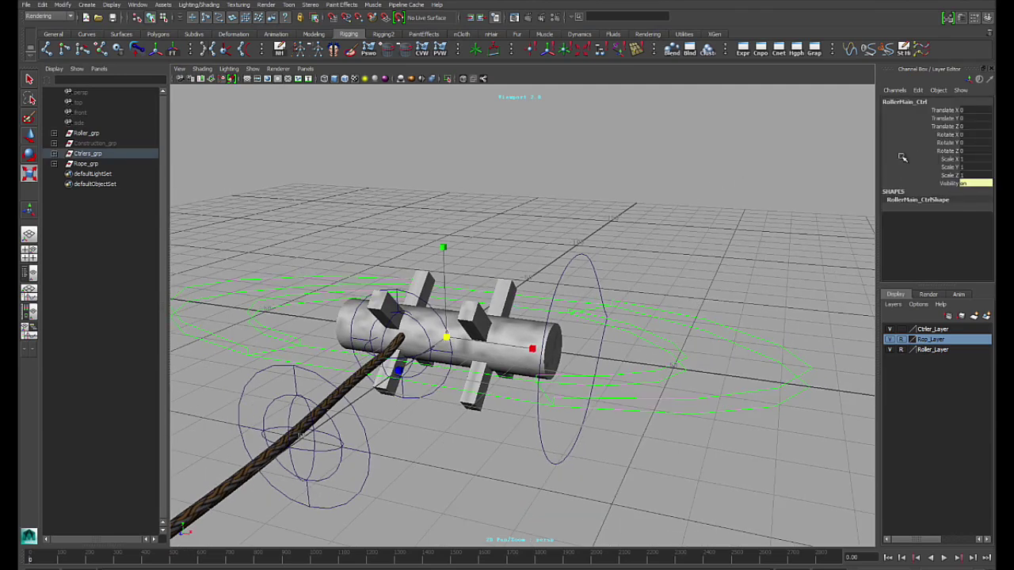
alt+drag(656, 321, 664, 280)
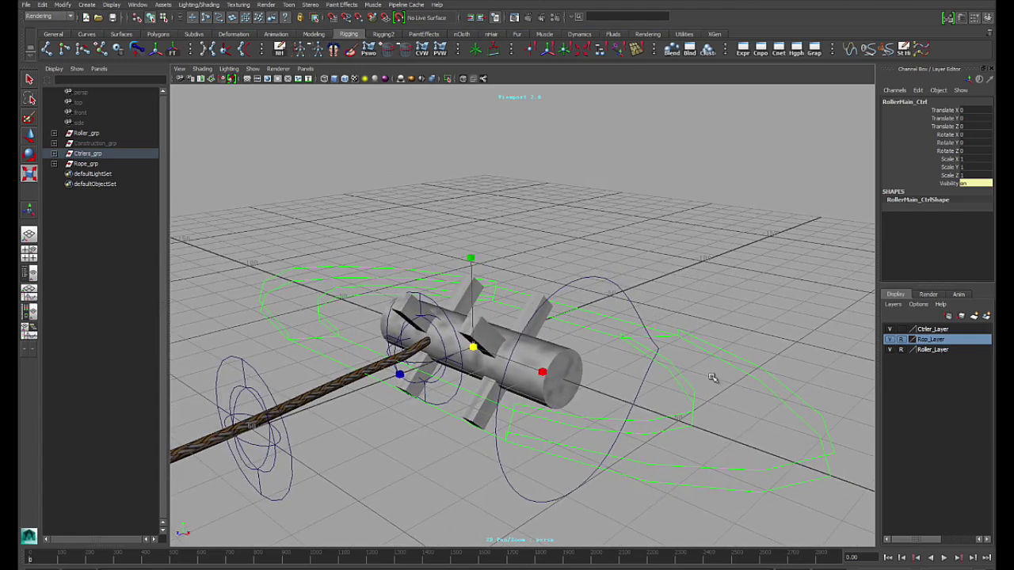
alt+drag(624, 342, 552, 326)
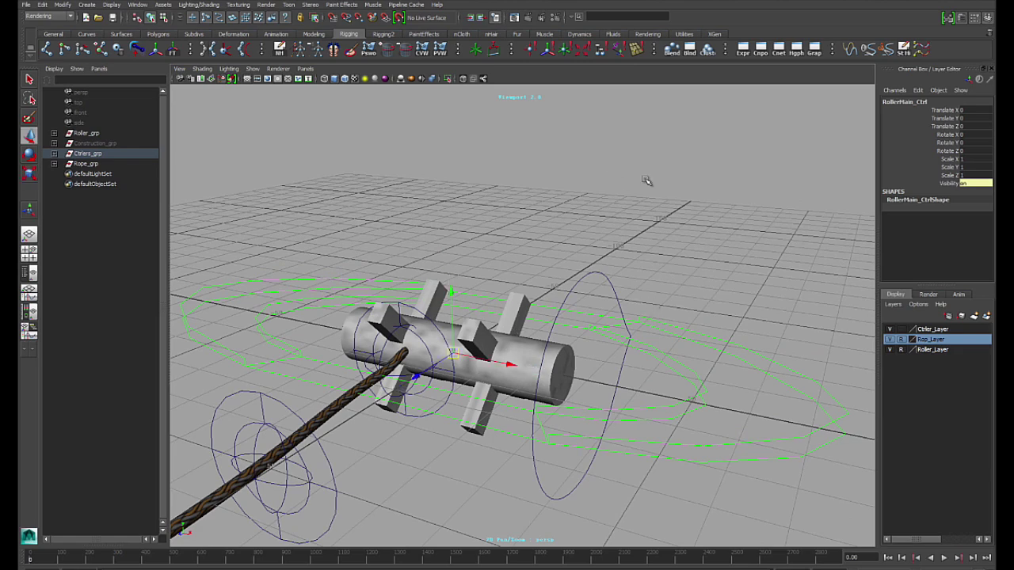
alt+drag(504, 353, 362, 344)
alt+middle_drag(430, 335, 723, 431)
alt+drag(724, 432, 637, 277)
key(e)
key(r)
key(e)
key(t)
key(r)
key(ctrl+z)
key(ctrl+z)
key(ctrl+z)
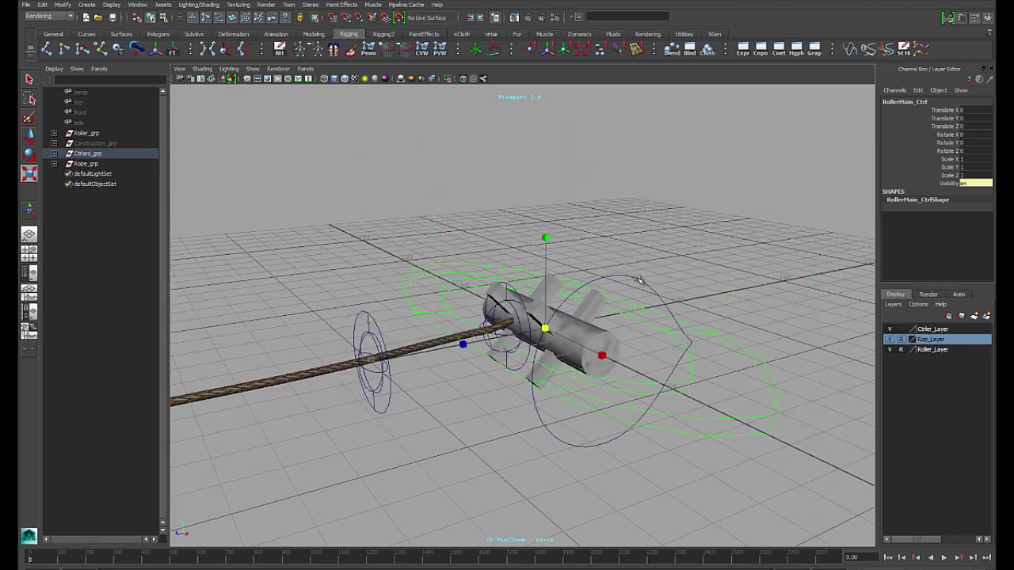
Select the circular roller control and set its Main Ctrl Vis attribute to Hide
alt+right_drag(637, 279, 694, 355)
alt+drag(695, 355, 604, 360)
alt+right_drag(604, 360, 611, 376)
alt+drag(612, 375, 674, 343)
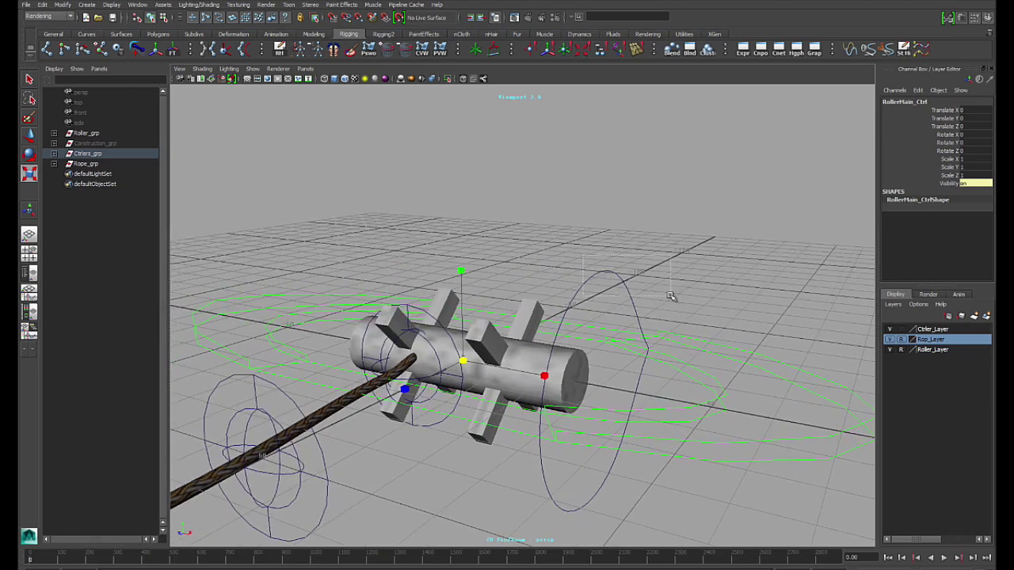
drag(671, 295, 602, 316)
alt+drag(601, 383, 525, 356)
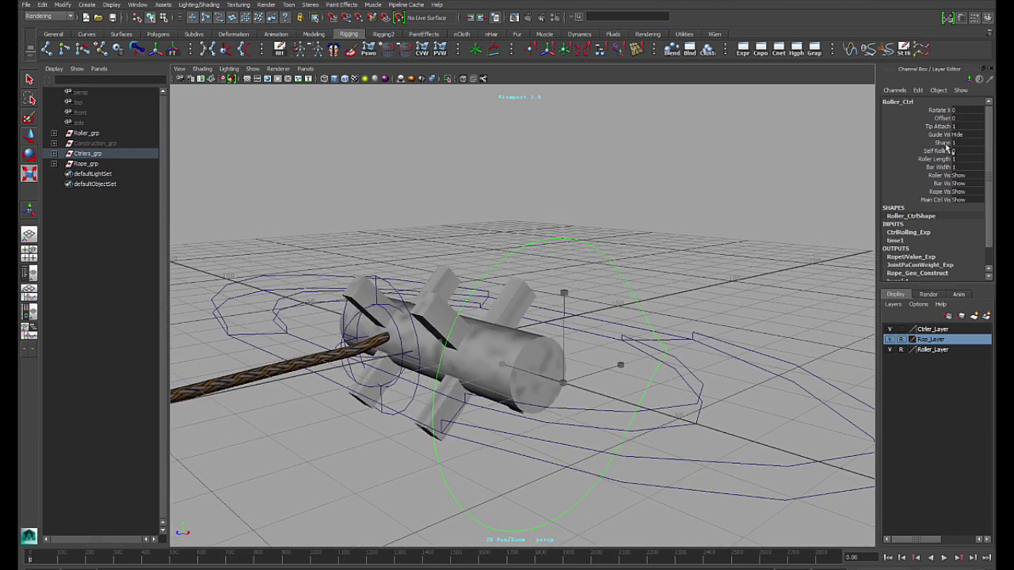
click(963, 202)
click(968, 209)
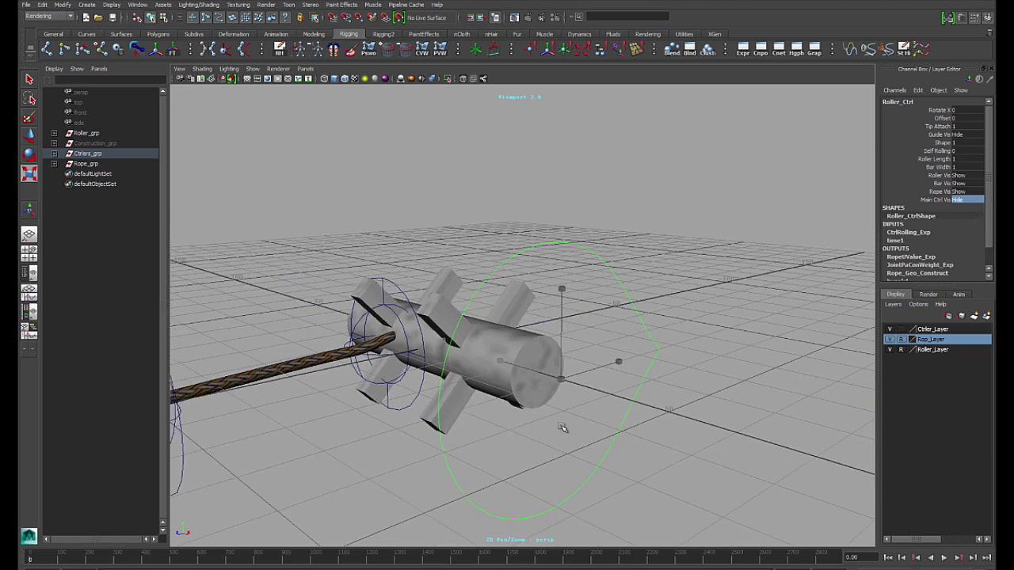
Set the roller control's Main Ctrl Vis to Show and back to Hide
mouse_move(582, 378)
alt+mouse_down()
mouse_move(564, 372)
mouse_move(599, 346)
mouse_move(600, 395)
mouse_move(544, 408)
mouse_move(531, 383)
mouse_move(552, 407)
mouse_move(589, 411)
mouse_move(579, 403)
mouse_move(582, 380)
mouse_move(575, 386)
alt+mouse_up()
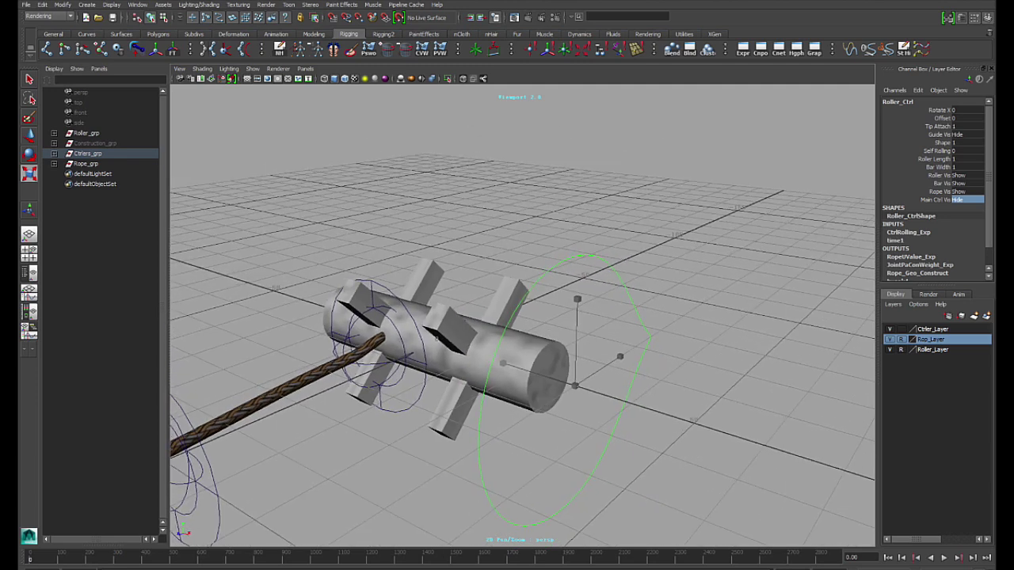
click(966, 204)
click(971, 217)
click(968, 202)
click(969, 208)
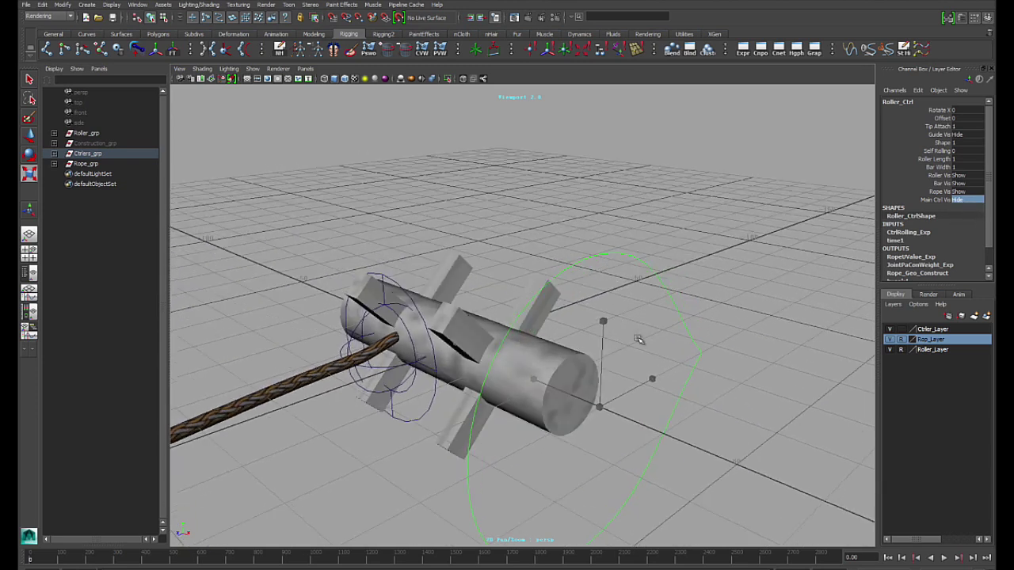
Rotate the roller control about X to about 1513 degrees to wind the rope around the roller, and undo the rotation
key(w)
alt+drag(695, 321, 622, 326)
click(939, 111)
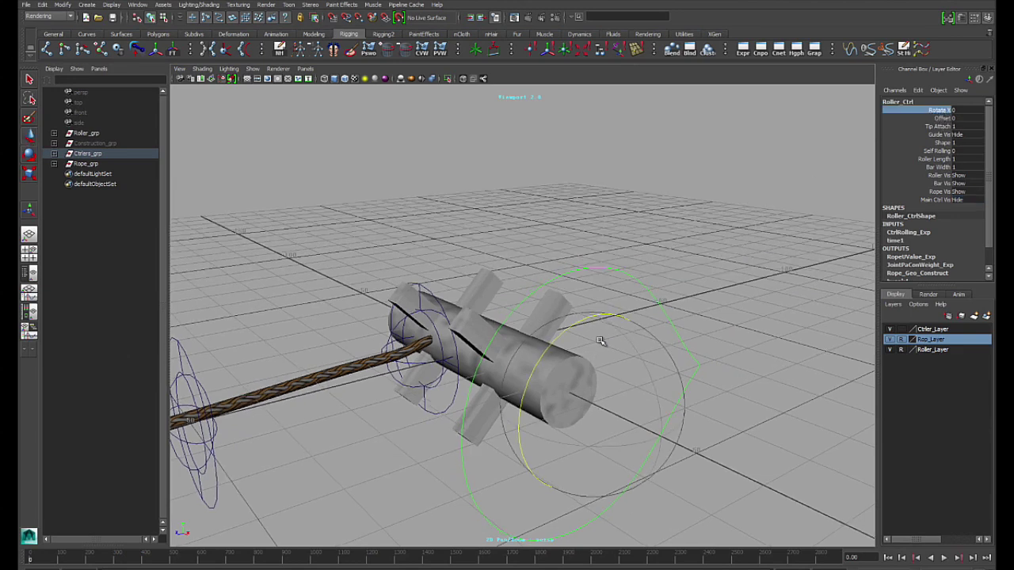
key(e)
drag(674, 336, 681, 381)
alt+drag(568, 387, 511, 377)
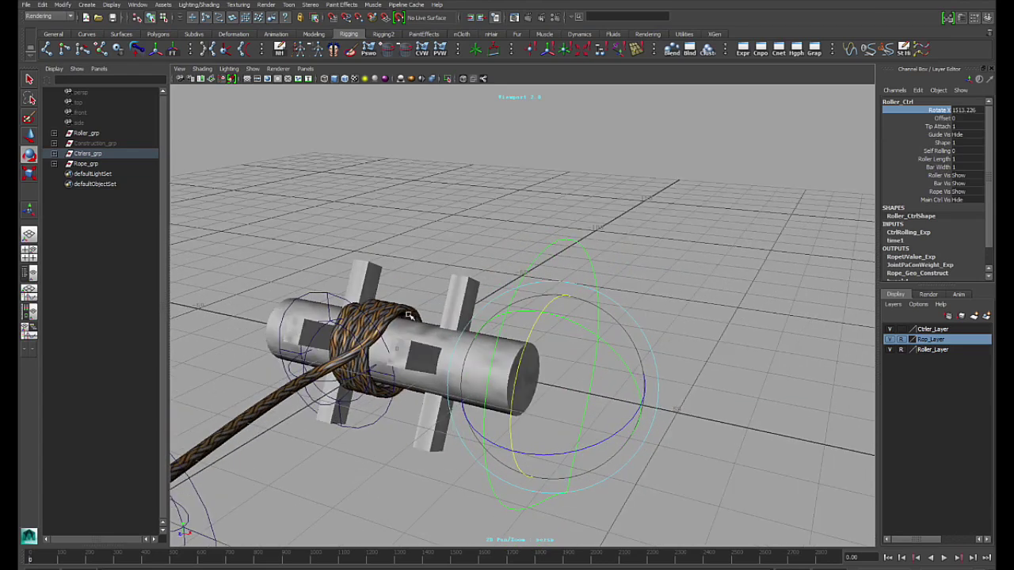
alt+drag(491, 335, 557, 557)
key(ctrl+z)
alt+drag(510, 456, 367, 306)
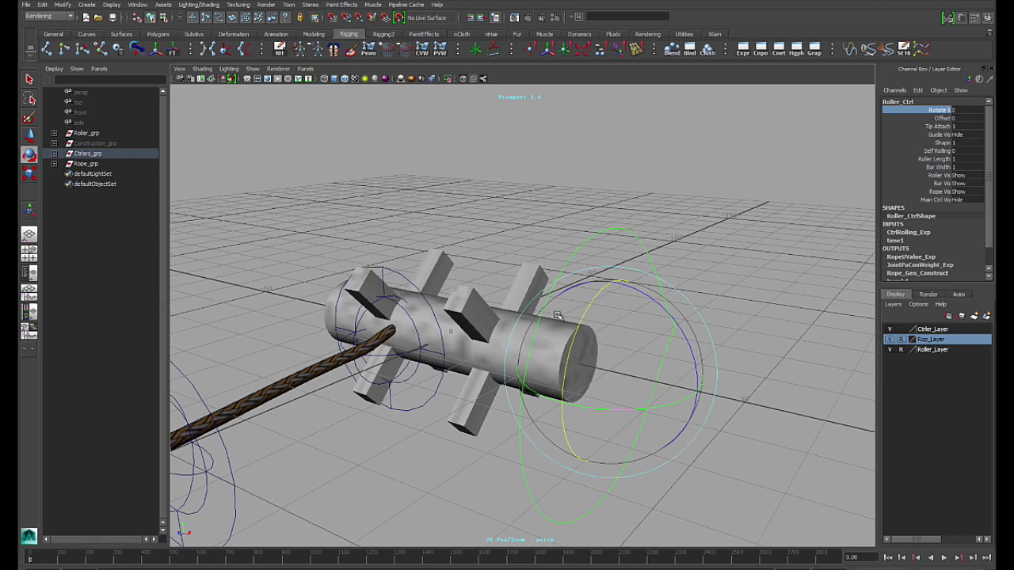
alt+drag(473, 349, 399, 364)
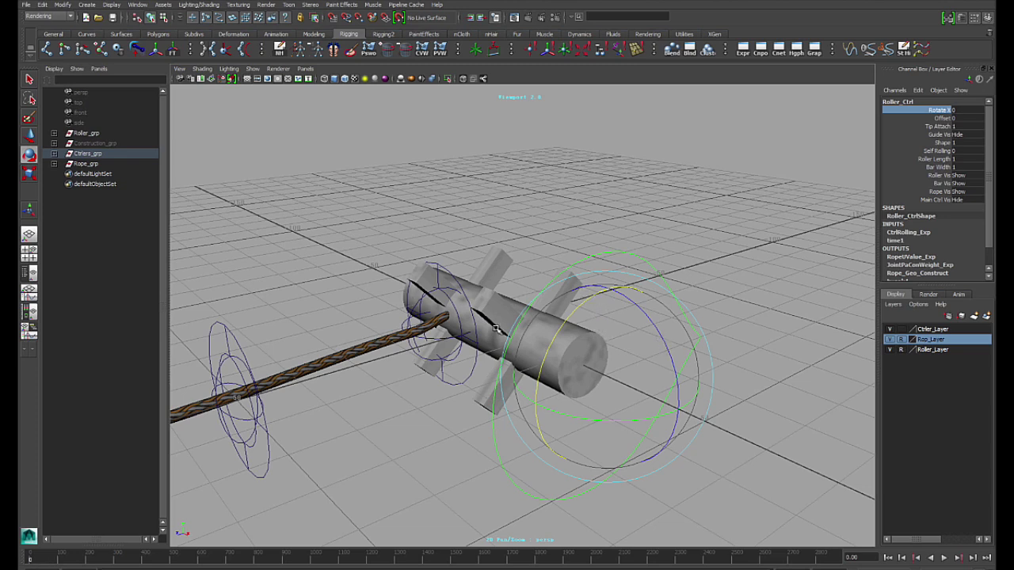
Turn the roller control about X in short back-and-forth rotations and return its Rotate X to 0
middle_drag(595, 295, 718, 377)
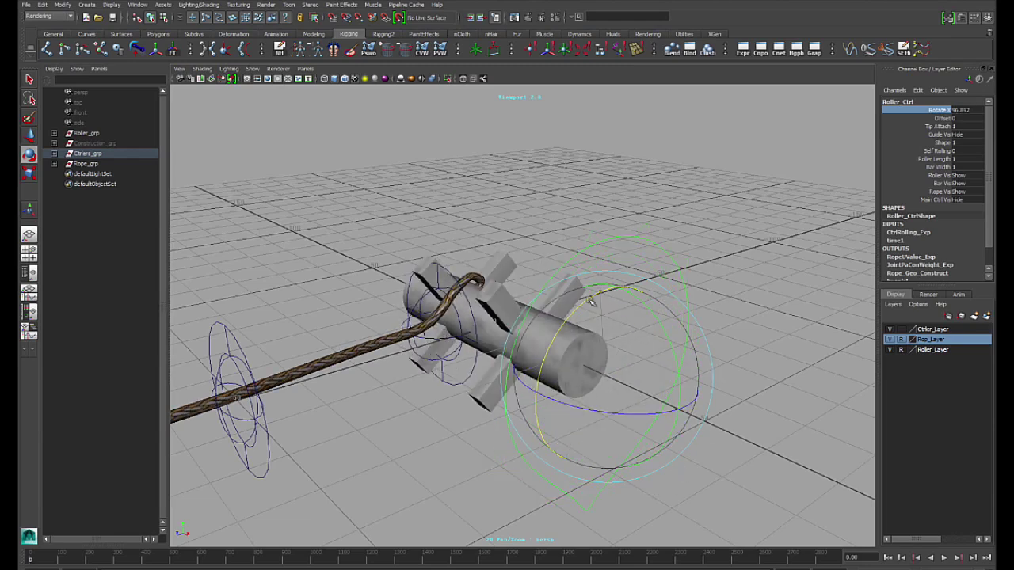
middle_drag(582, 305, 749, 338)
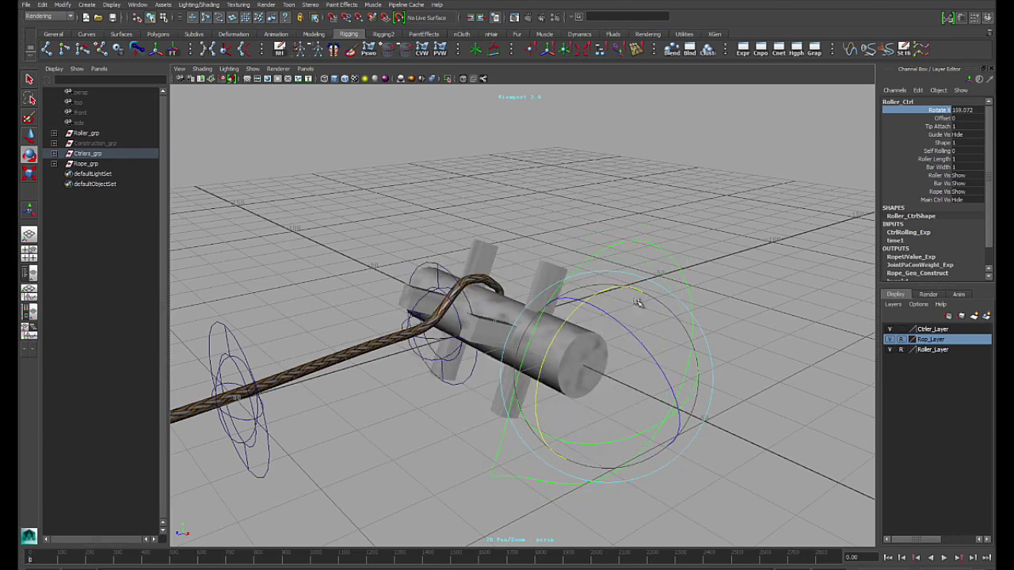
middle_drag(598, 295, 749, 467)
alt+drag(727, 462, 674, 472)
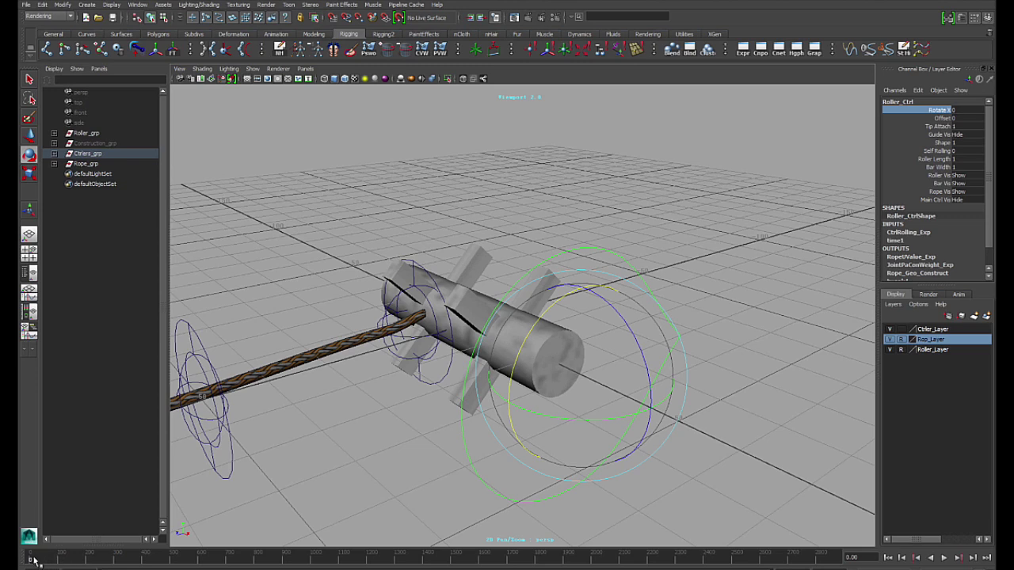
Play the timeline, scrub through the frames and return to frame 0 to check the roller for animation
key(alt+v)
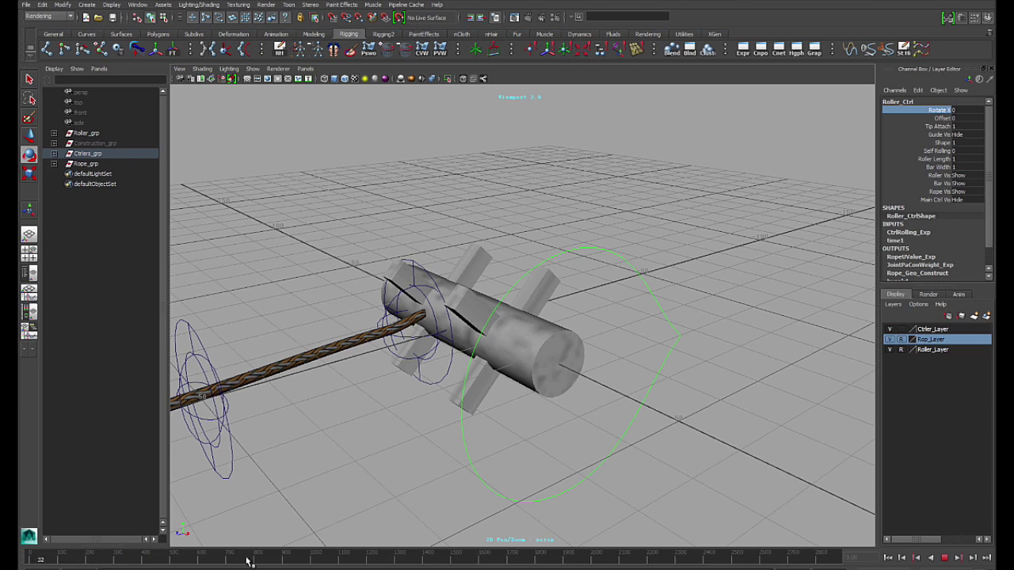
mouse_move(159, 562)
mouse_down()
mouse_move(220, 563)
mouse_move(40, 562)
mouse_up()
drag(277, 566, 29, 566)
alt+drag(401, 471, 426, 466)
key(alt+v)
drag(238, 561, 21, 567)
alt+drag(656, 434, 633, 443)
click(631, 443)
Test winding the rope by rotating the roller control about X, and reset Rotate X to 0
alt+drag(585, 307, 495, 460)
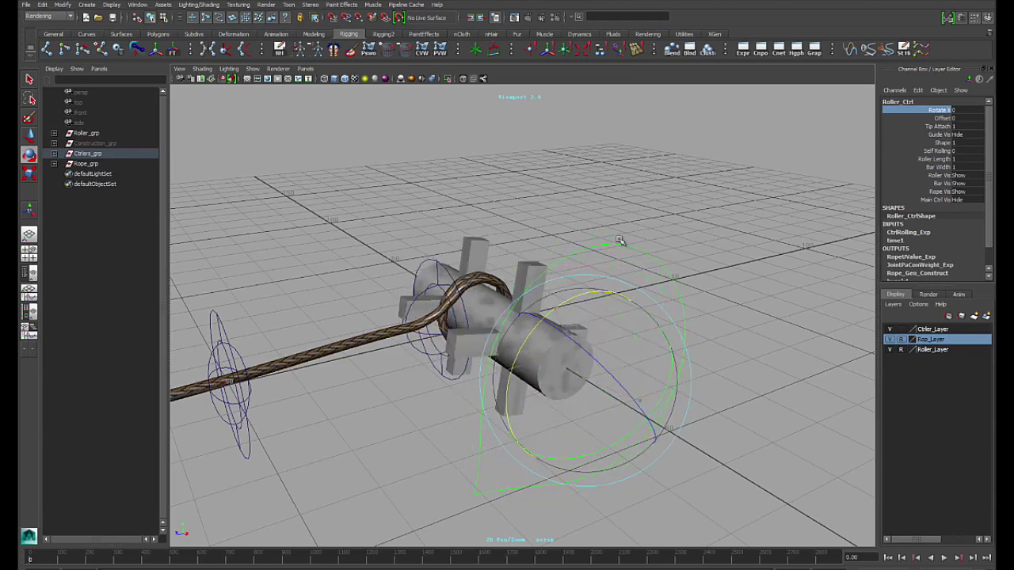
drag(547, 275, 674, 307)
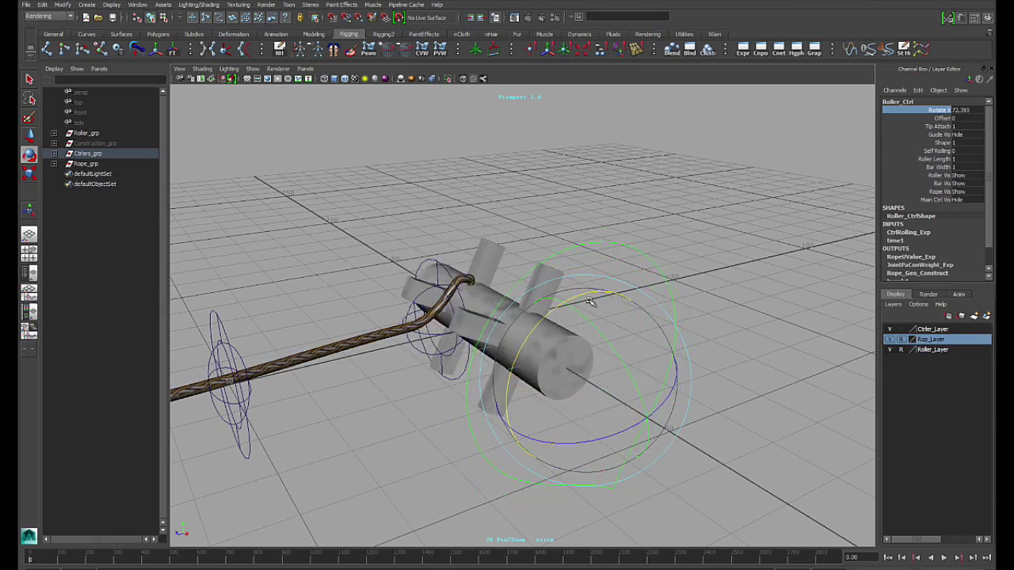
middle_drag(523, 313, 480, 441)
alt+drag(515, 430, 675, 334)
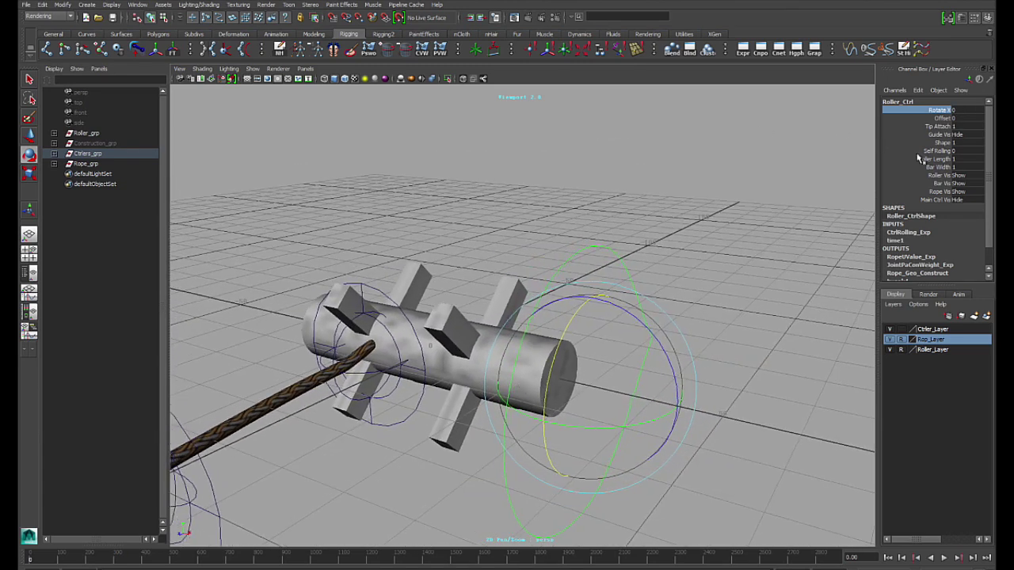
Highlight the roller control's Offset attribute and rotate the control about X to about 67.5 degrees, bringing the rope over the roller
click(940, 119)
alt+drag(636, 293, 614, 300)
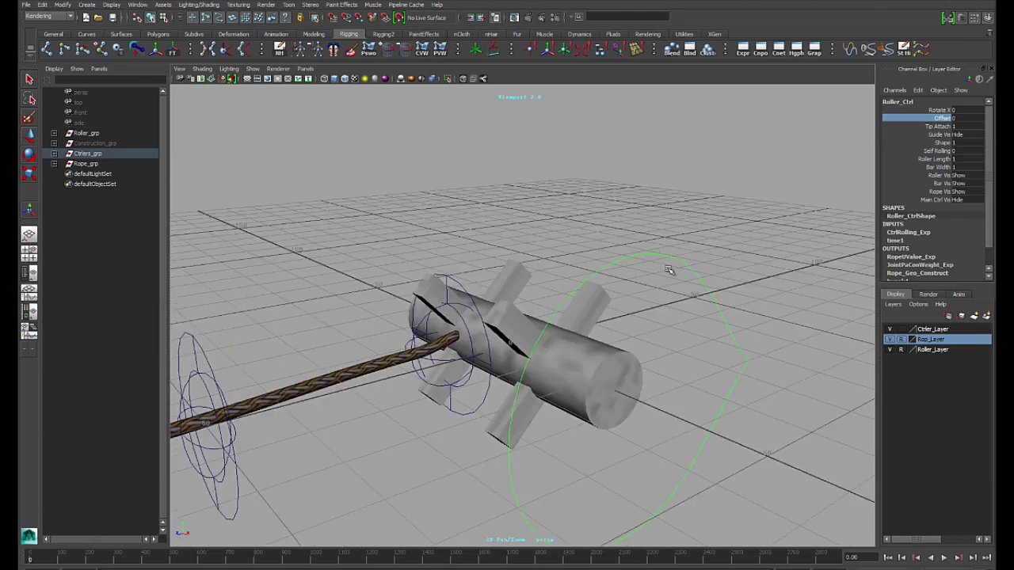
drag(678, 278, 678, 278)
key(w)
key(e)
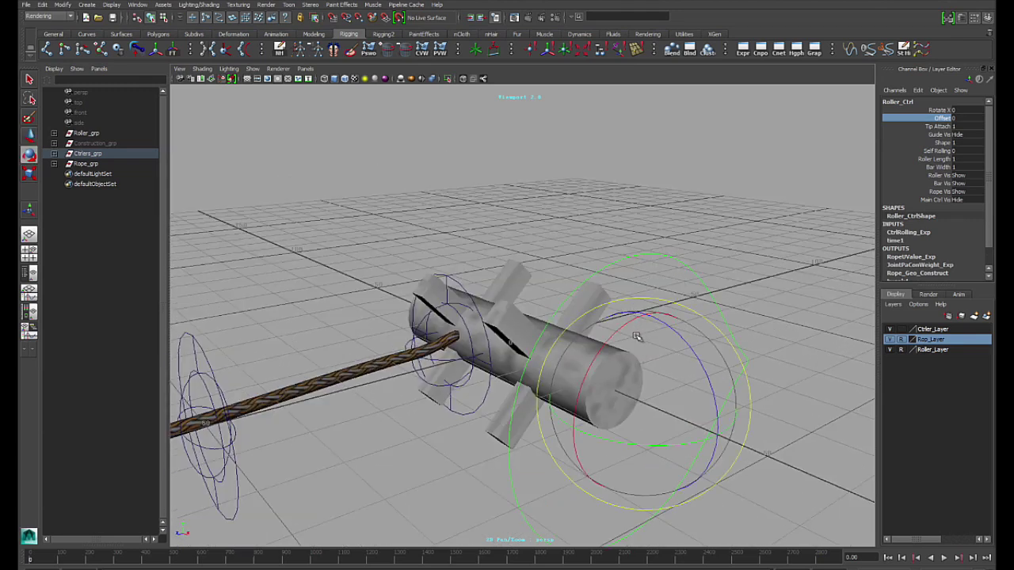
drag(626, 326, 740, 348)
Select the rope control nearest the roller and move it along Z to 1.645
alt+drag(659, 339, 494, 317)
click(484, 259)
key(w)
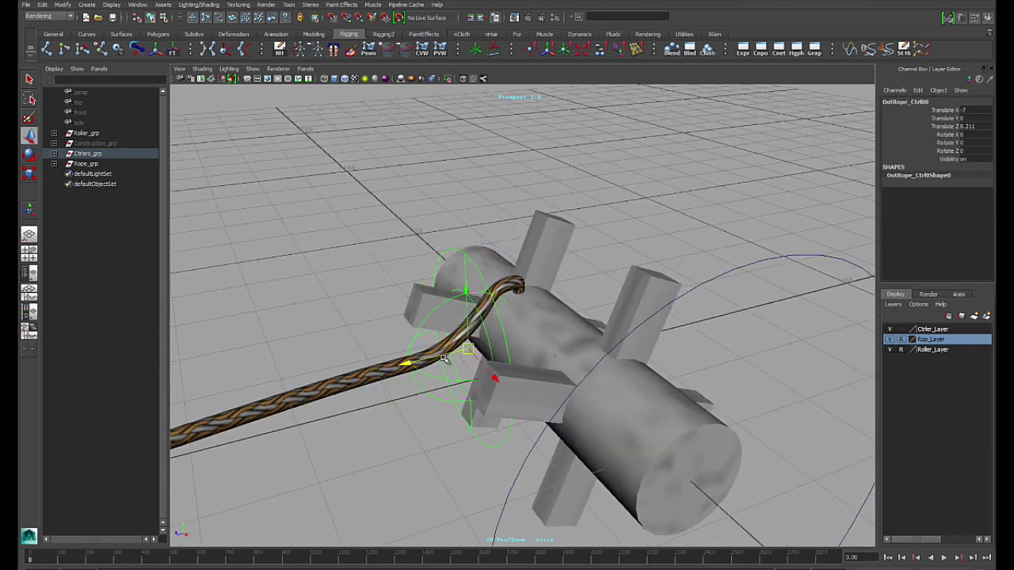
drag(417, 362, 445, 347)
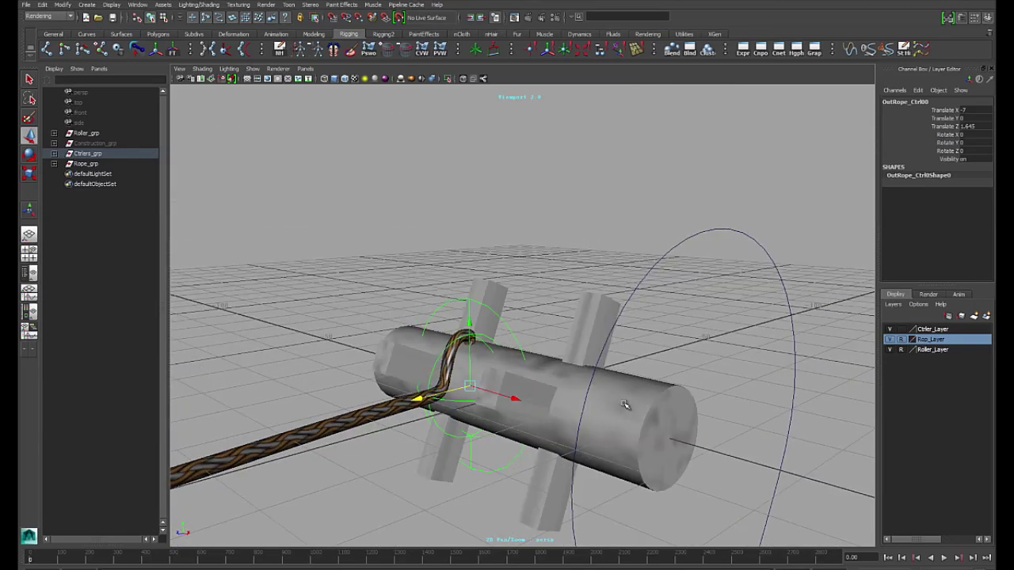
Examine the rope's bend at the roller from several angles, selecting the roller control and the nearest rope control in turn
alt+right_drag(624, 402, 573, 370)
alt+right_drag(647, 397, 651, 356)
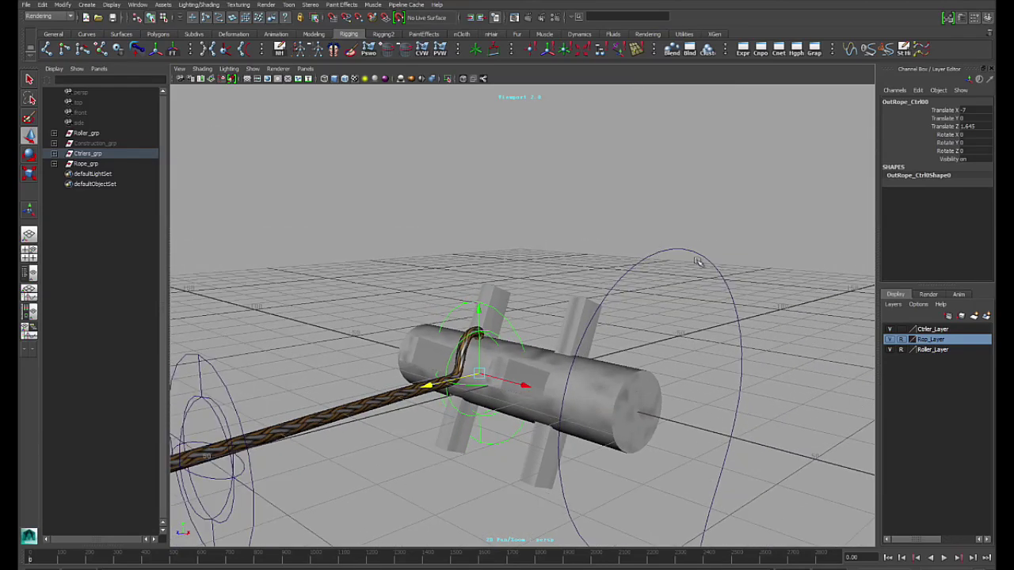
drag(722, 276, 722, 277)
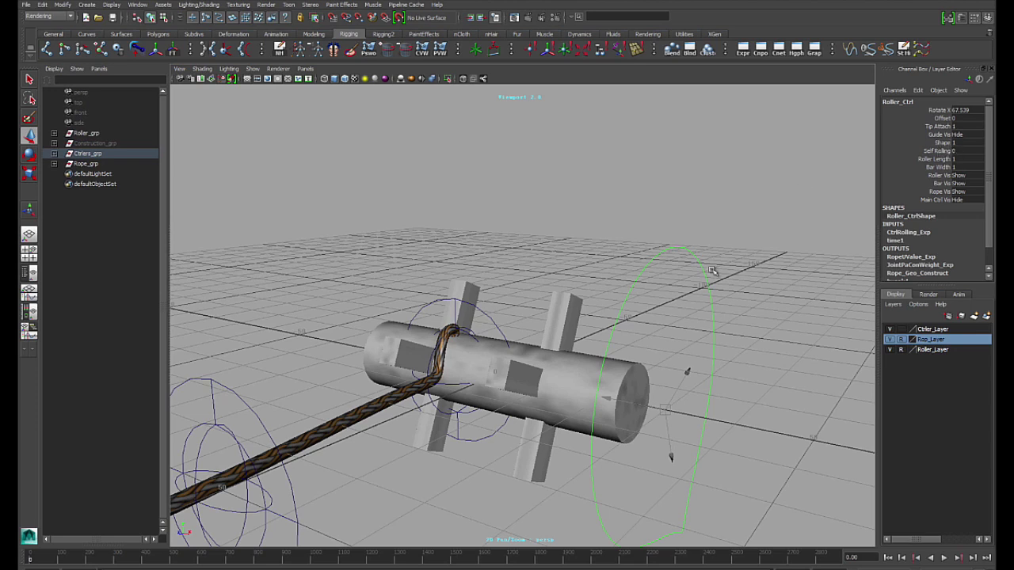
alt+drag(697, 276, 599, 283)
alt+drag(469, 337, 608, 354)
alt+drag(628, 315, 590, 341)
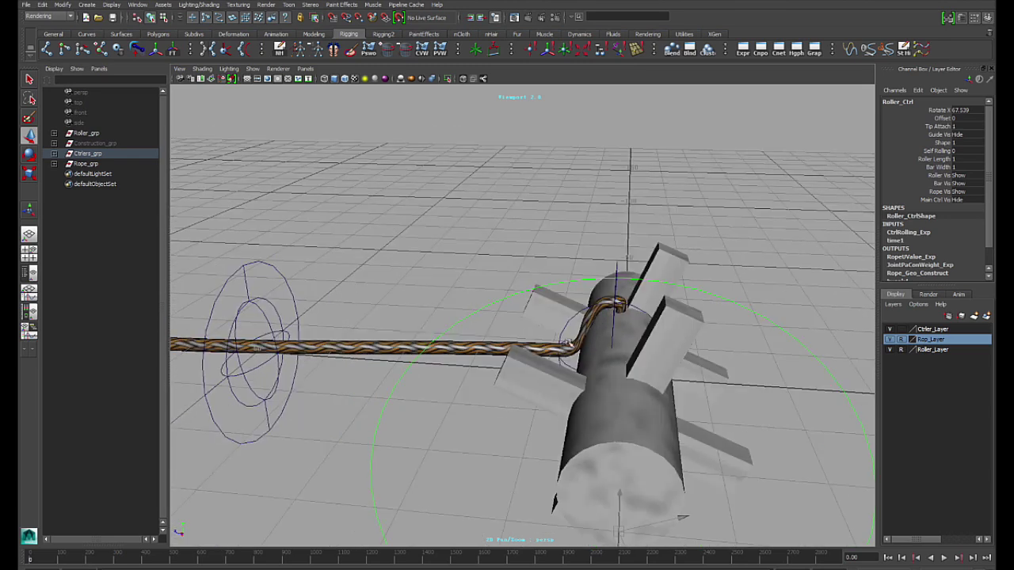
alt+drag(587, 310, 606, 334)
click(600, 300)
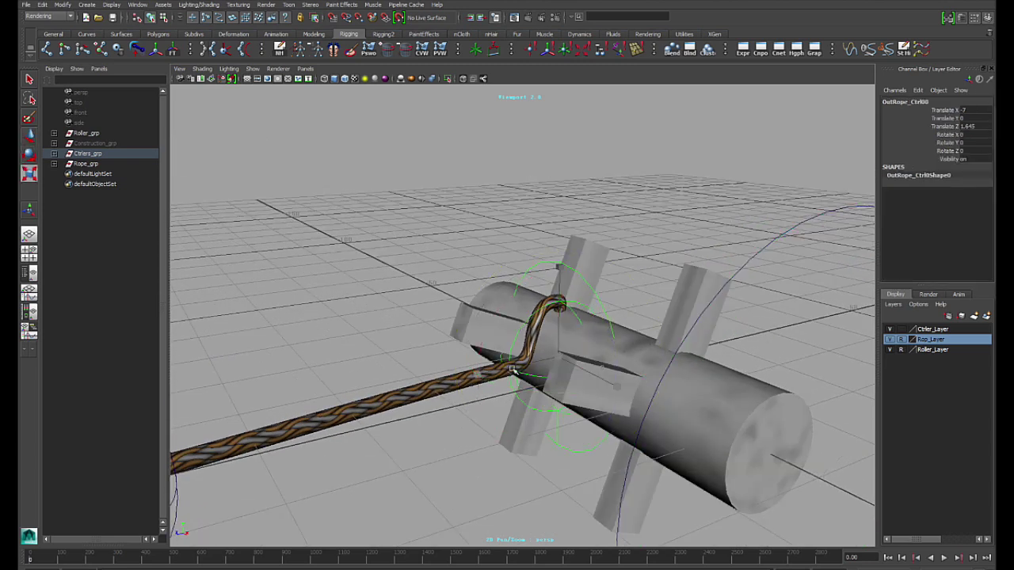
Select the roller control and test its Offset attribute by raising it to 38.8
alt+drag(493, 371, 602, 317)
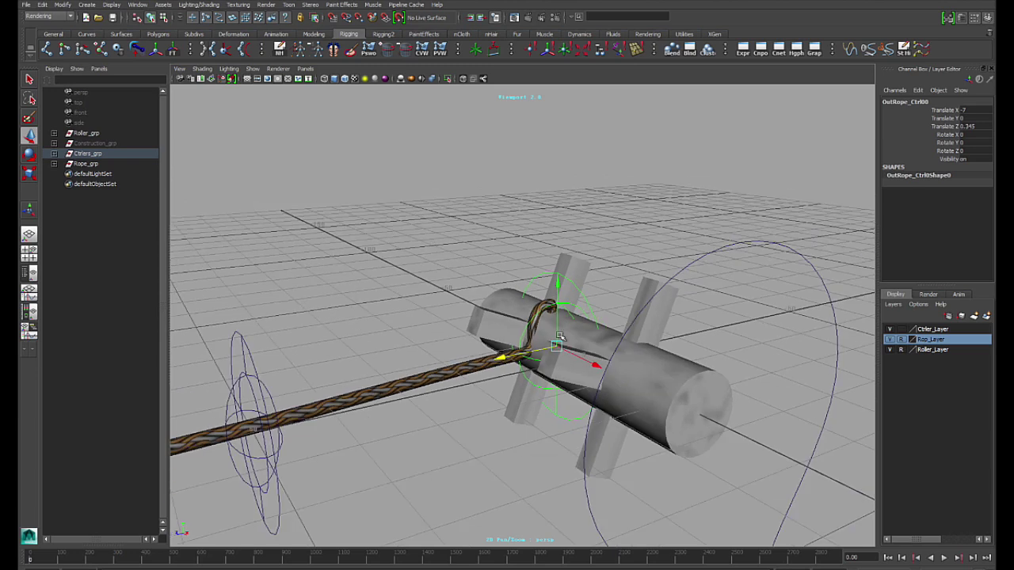
click(757, 264)
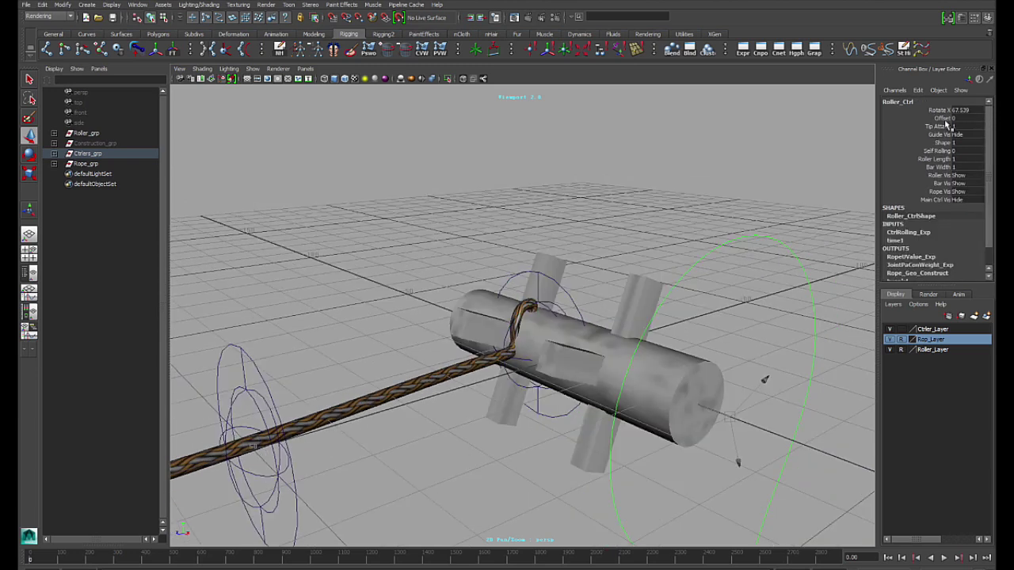
click(944, 120)
alt+drag(667, 264, 635, 292)
middle_drag(646, 292, 813, 295)
alt+drag(702, 310, 658, 305)
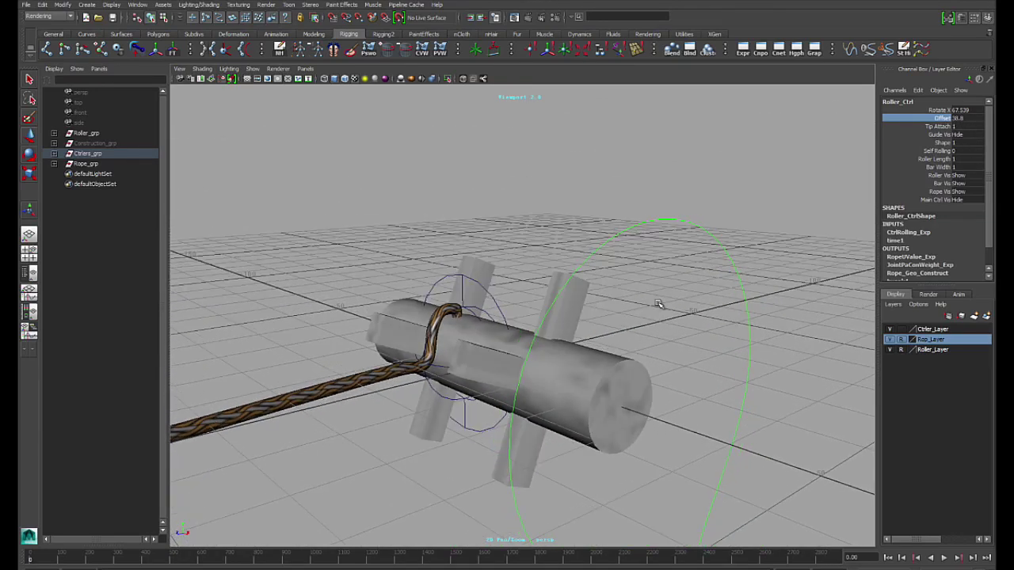
Reset the roller control's Offset to 0
double_click(966, 118)
mouse_move(575, 311)
alt+mouse_down()
mouse_move(578, 290)
mouse_move(546, 288)
mouse_move(601, 298)
mouse_move(572, 319)
alt+mouse_up()
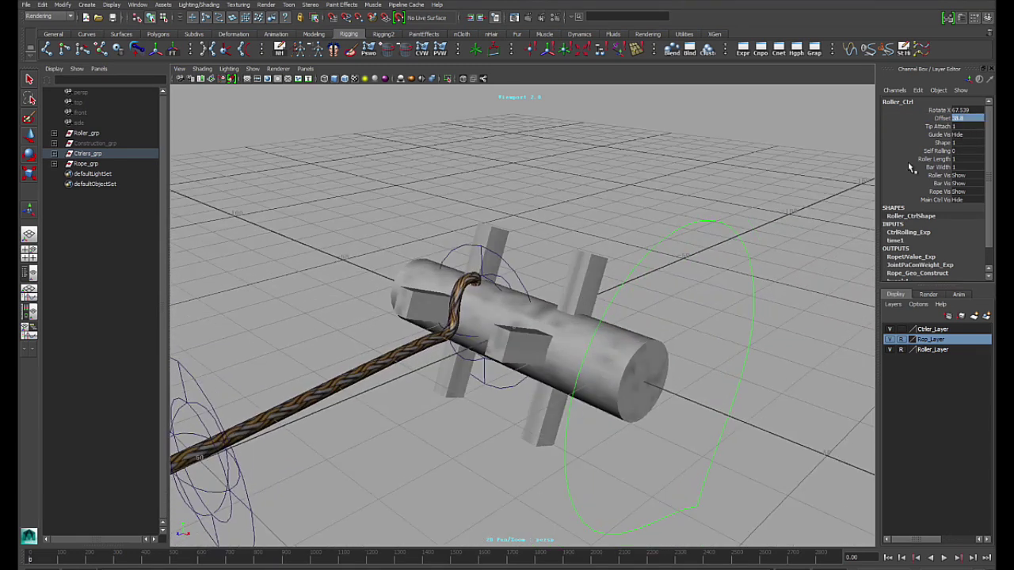
click(942, 118)
alt+drag(655, 316, 622, 302)
click(971, 120)
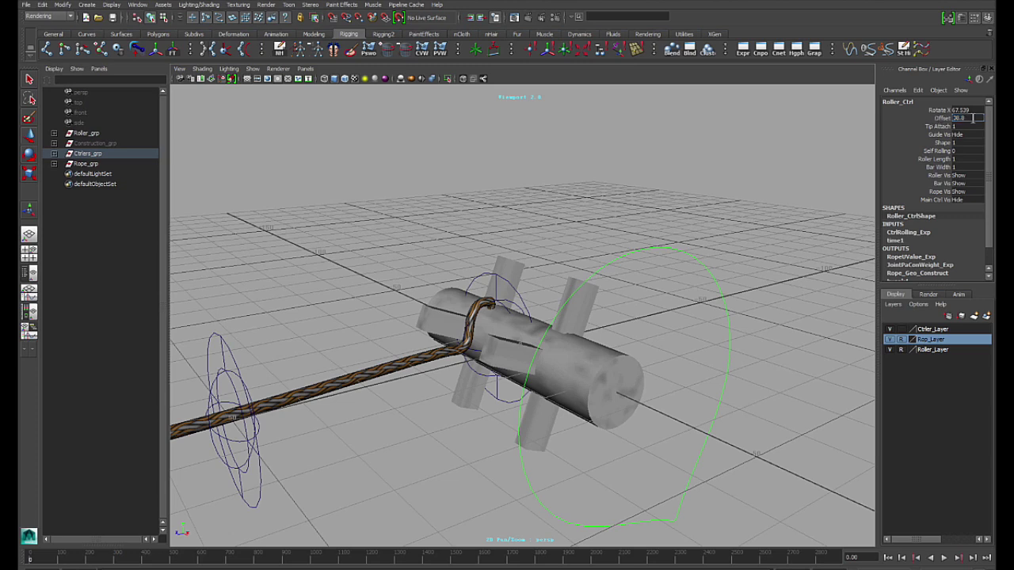
alt+drag(564, 286, 787, 219)
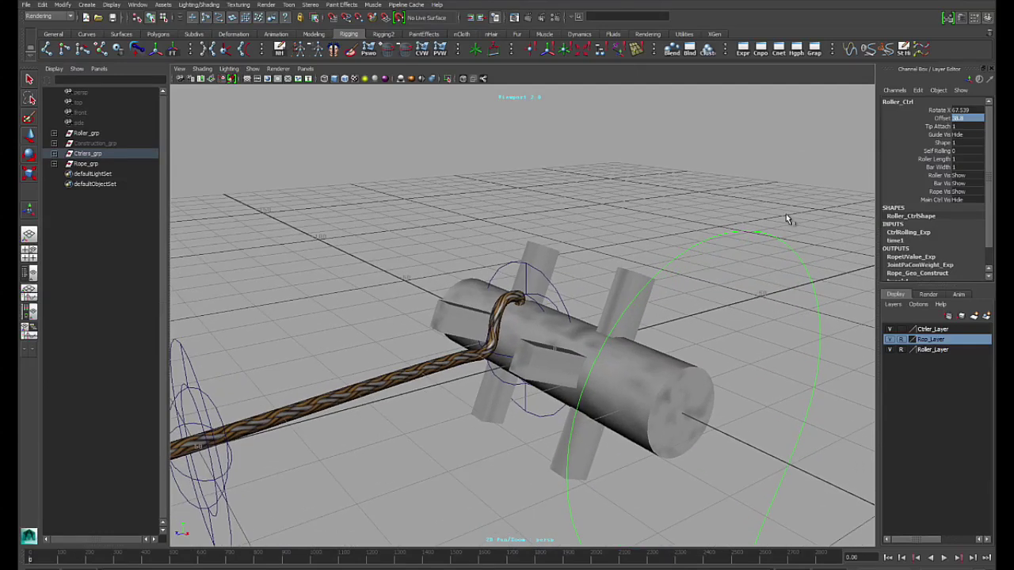
text(0)
key(Return)
Reset the roller control's Rotate X to 0 so the rope unwinds from the roller
alt+drag(650, 210, 677, 243)
key(w)
click(974, 111)
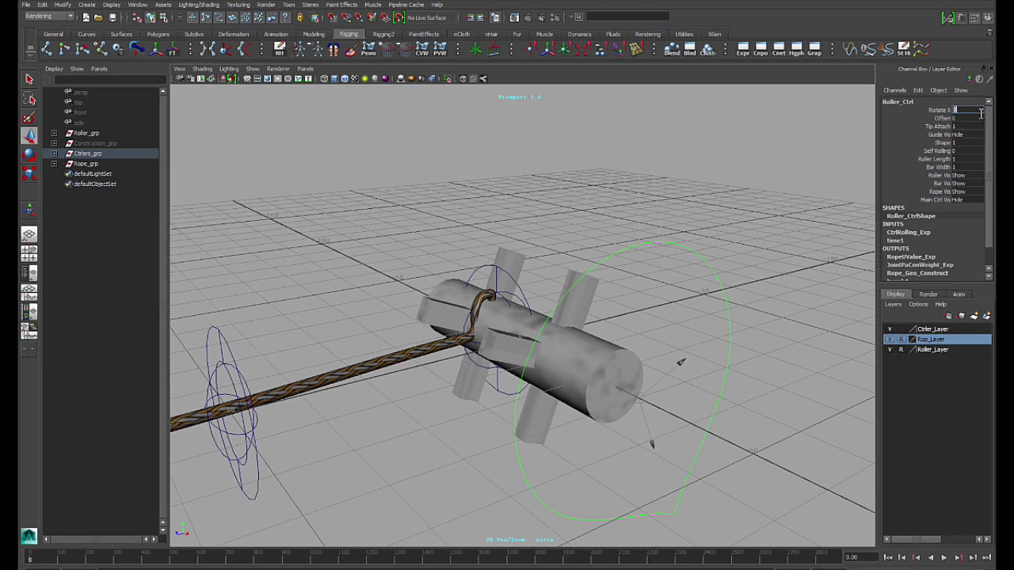
text(0)
key(Return)
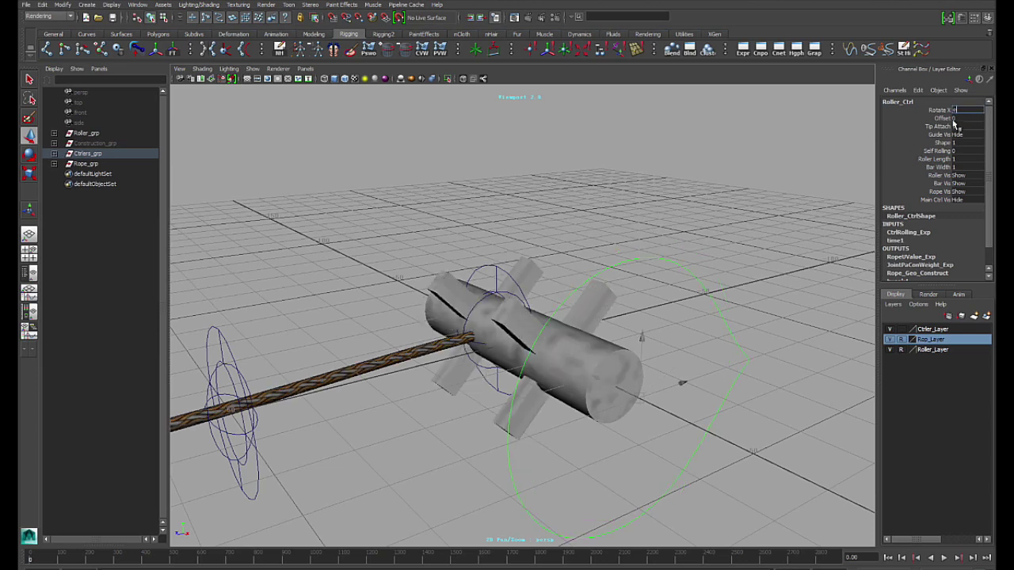
Highlight the roller control's Tip Attach attribute, and move the rope control nearest the roller up and away from it
click(942, 126)
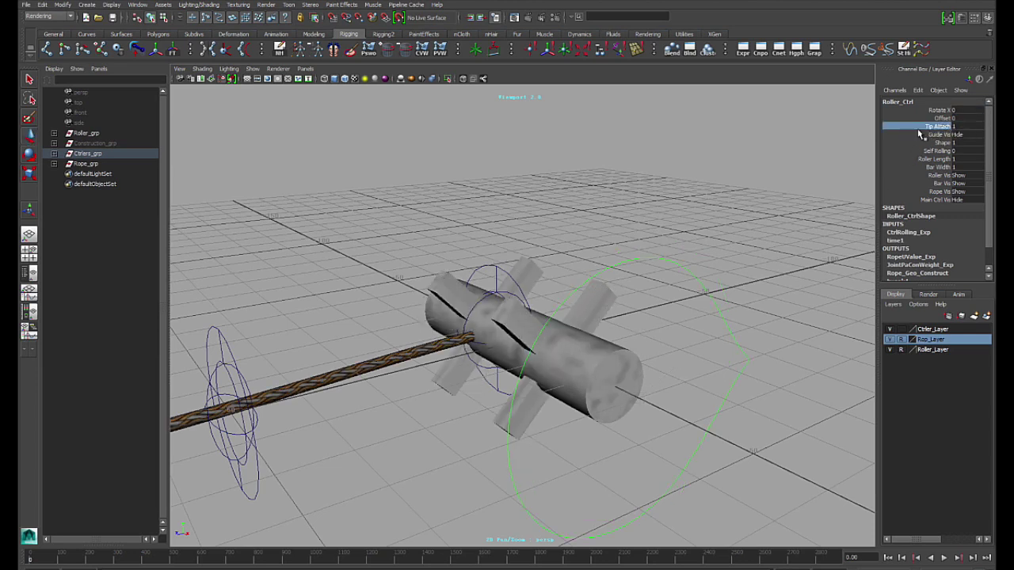
alt+drag(608, 355, 577, 348)
click(489, 254)
key(w)
alt+drag(506, 268, 558, 317)
mouse_move(492, 283)
mouse_down()
mouse_move(396, 228)
mouse_move(493, 293)
mouse_move(485, 297)
mouse_up()
alt+drag(486, 297, 538, 311)
click(403, 304)
alt+drag(406, 302, 456, 302)
drag(519, 291, 411, 269)
mouse_move(472, 279)
mouse_down()
mouse_move(448, 272)
mouse_move(487, 277)
mouse_up()
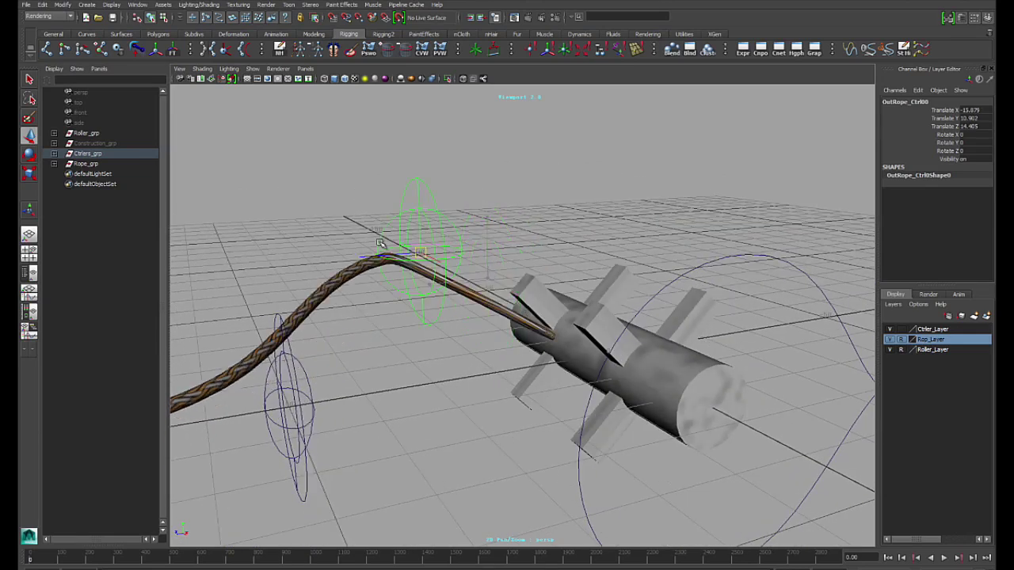
drag(367, 242, 354, 243)
Select the roller control and set Tip Attach to 0 to release the rope end from the roller
alt+right_drag(380, 243, 361, 241)
alt+middle_drag(420, 237, 597, 230)
alt+drag(597, 230, 549, 226)
alt+right_drag(611, 257, 596, 255)
alt+drag(595, 256, 725, 266)
click(754, 303)
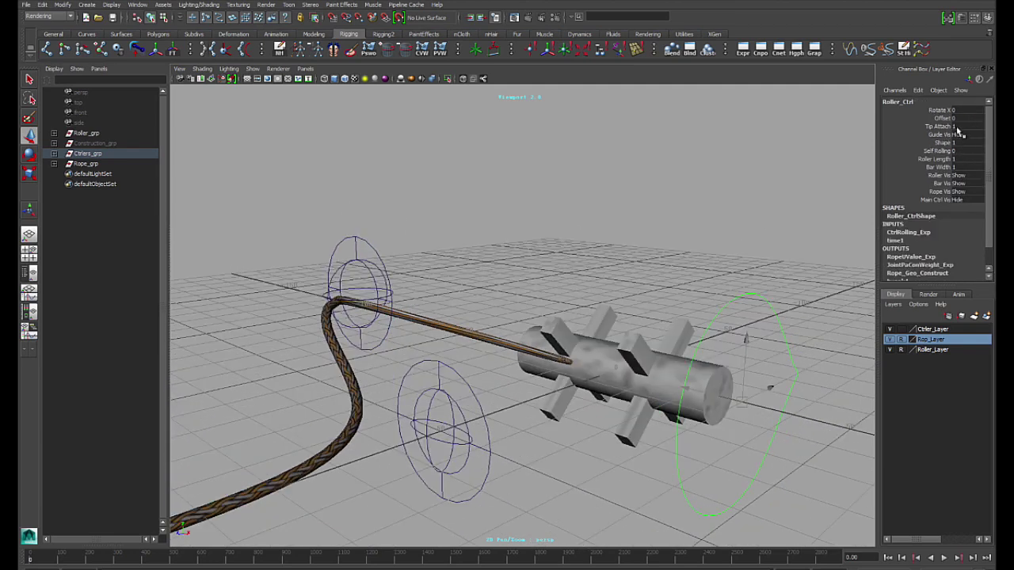
alt+drag(618, 281, 443, 257)
Move the detached rope end's control back against the roller, at about X -6.2 and Z 6.7
click(469, 229)
alt+drag(495, 222, 324, 359)
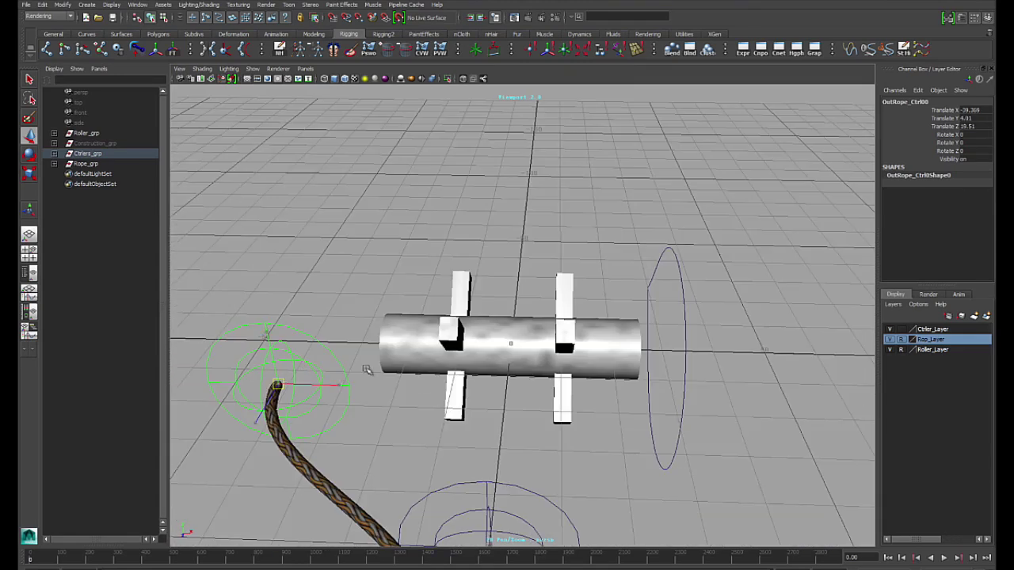
drag(417, 362, 438, 361)
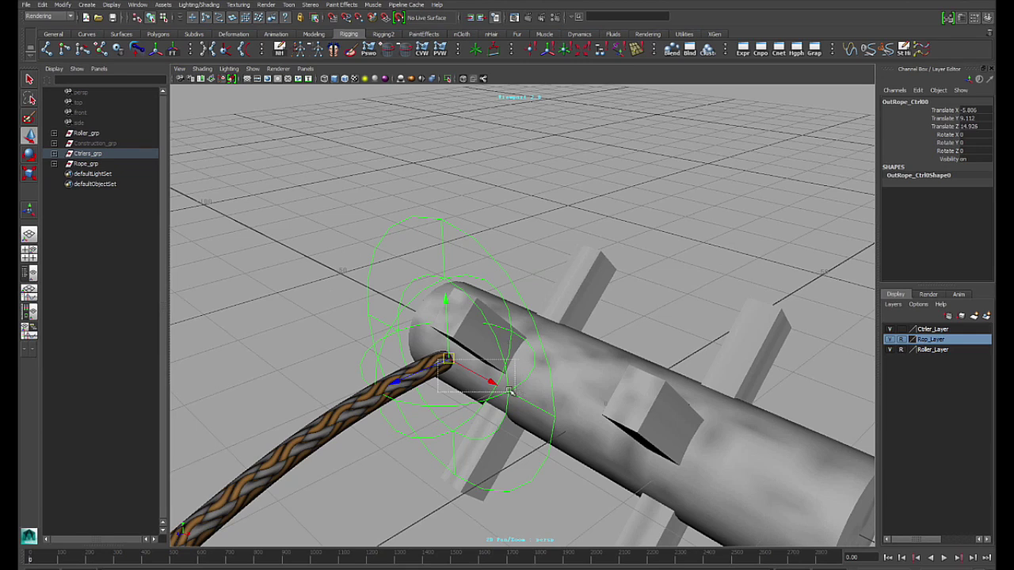
middle_drag(451, 361, 519, 388)
alt+drag(519, 388, 410, 398)
middle_drag(367, 436, 312, 471)
Select the roller control and set Tip Attach to 1 to reattach the rope end
alt+right_drag(824, 356, 776, 337)
alt+drag(776, 337, 679, 275)
click(686, 320)
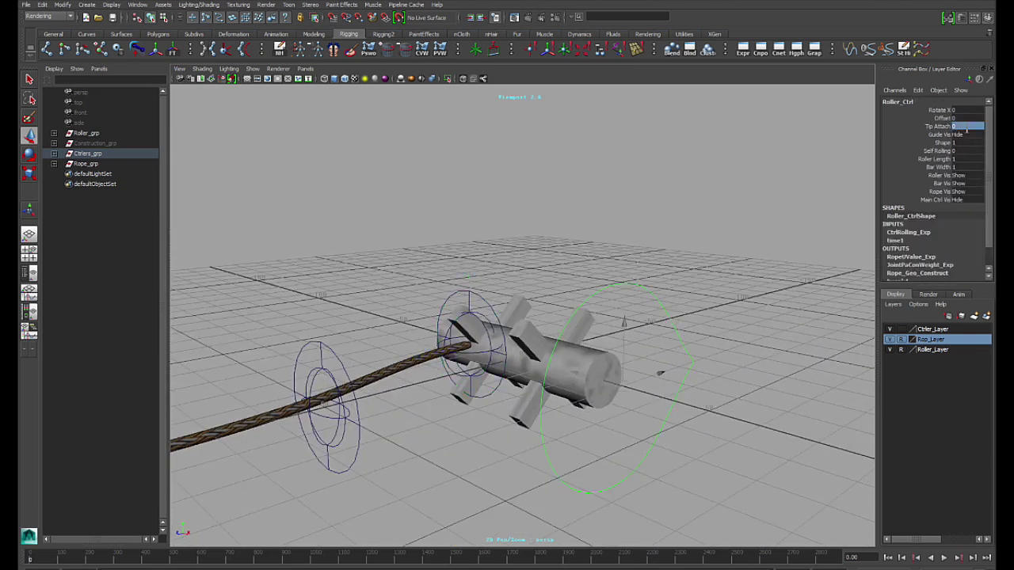
alt+right_drag(377, 318, 576, 388)
Select the rope control nearest the roller and lower it slightly along Y
click(450, 291)
alt+drag(451, 292, 428, 358)
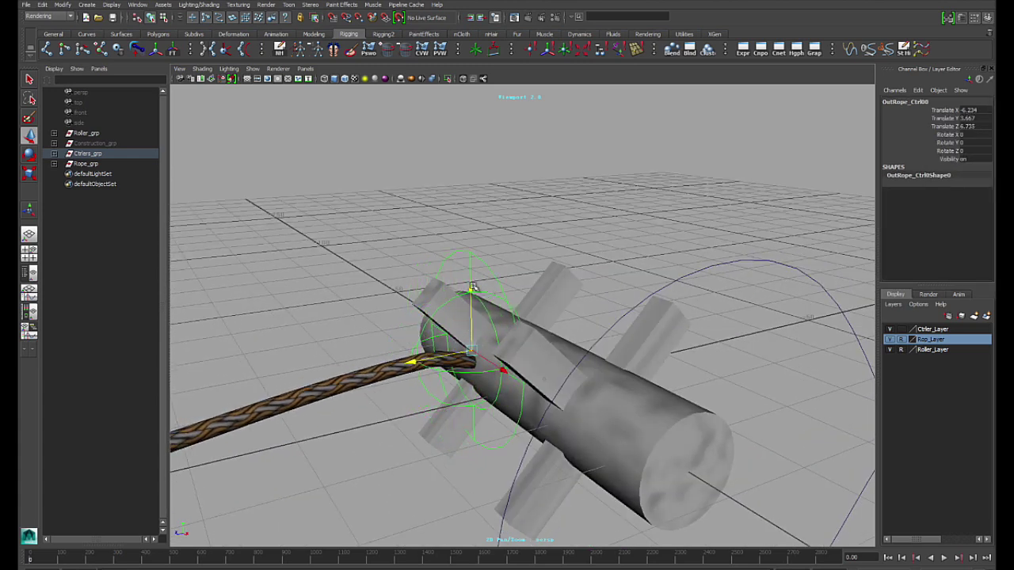
drag(471, 289, 471, 321)
alt+drag(475, 320, 586, 317)
Select the roller control and set Guide Vis to Show
click(698, 284)
alt+drag(645, 292, 647, 280)
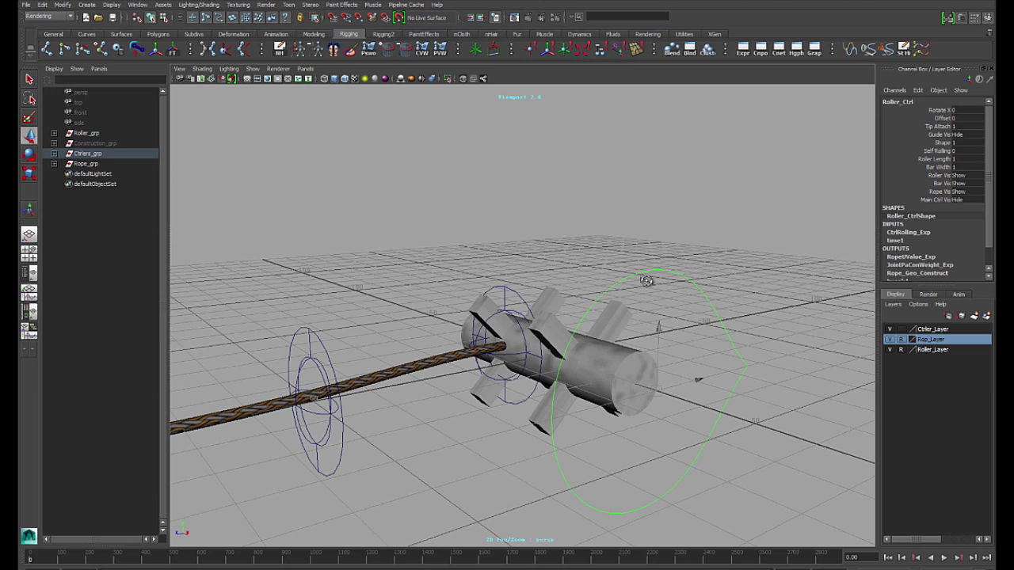
click(969, 138)
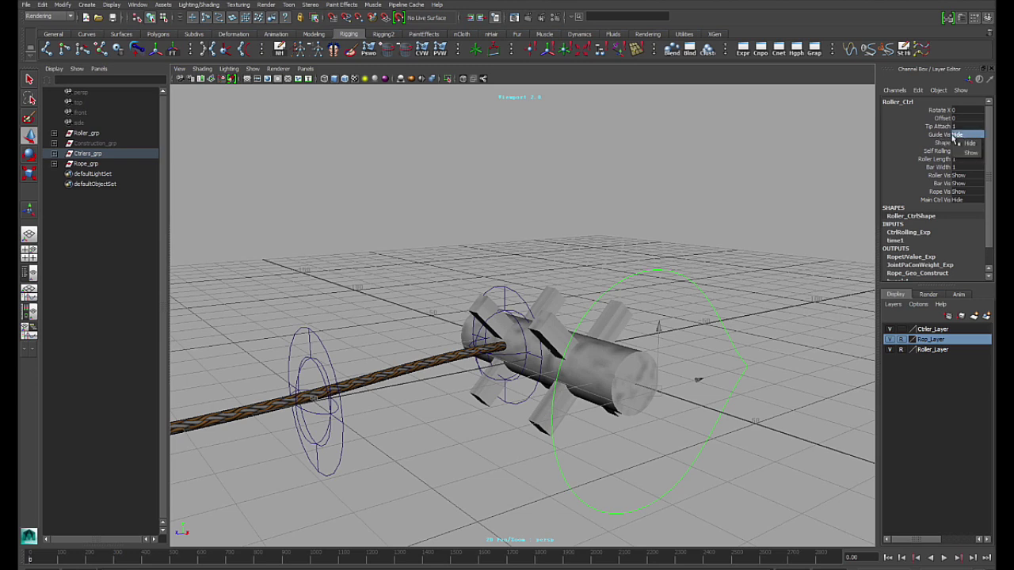
click(971, 153)
alt+drag(649, 282, 688, 287)
Select the spiral rope guide around the roller and examine its coils from several angles
scroll(681, 286, up, 4)
alt+drag(637, 260, 763, 317)
click(696, 276)
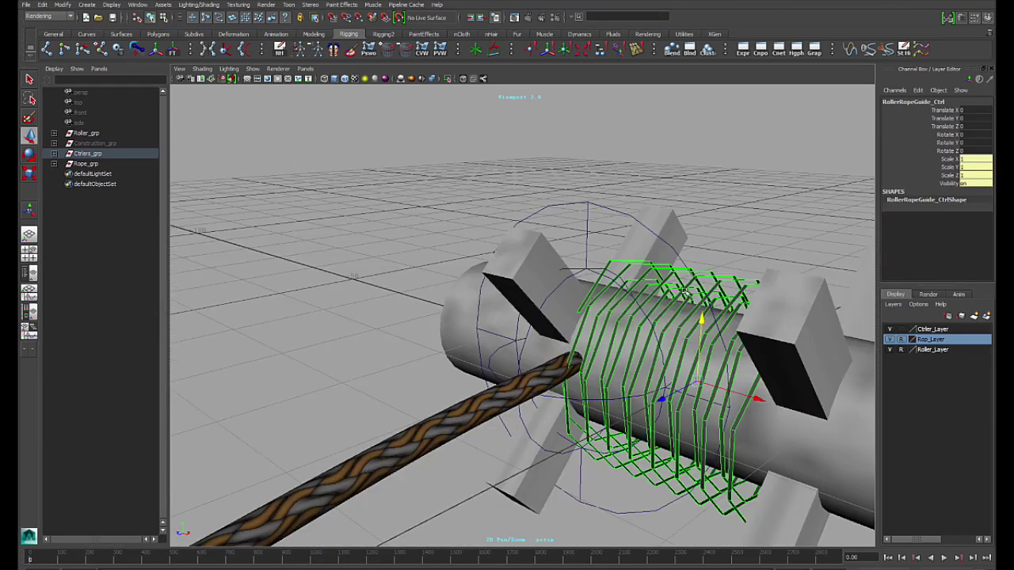
alt+drag(695, 299, 487, 403)
alt+drag(735, 415, 659, 374)
alt+drag(751, 400, 619, 349)
alt+drag(602, 283, 567, 281)
alt+drag(630, 440, 493, 384)
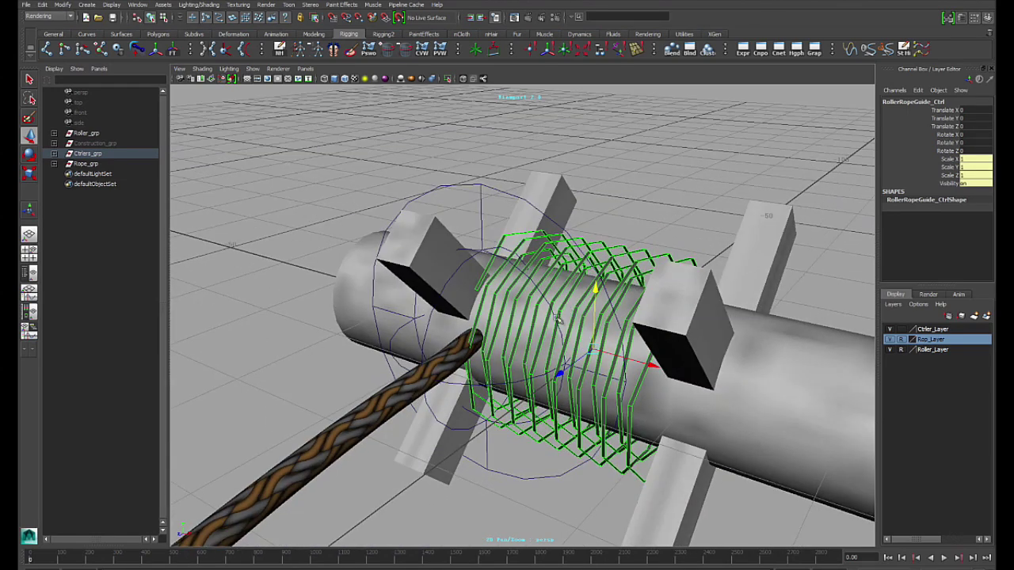
alt+drag(633, 386, 432, 365)
alt+drag(380, 404, 486, 362)
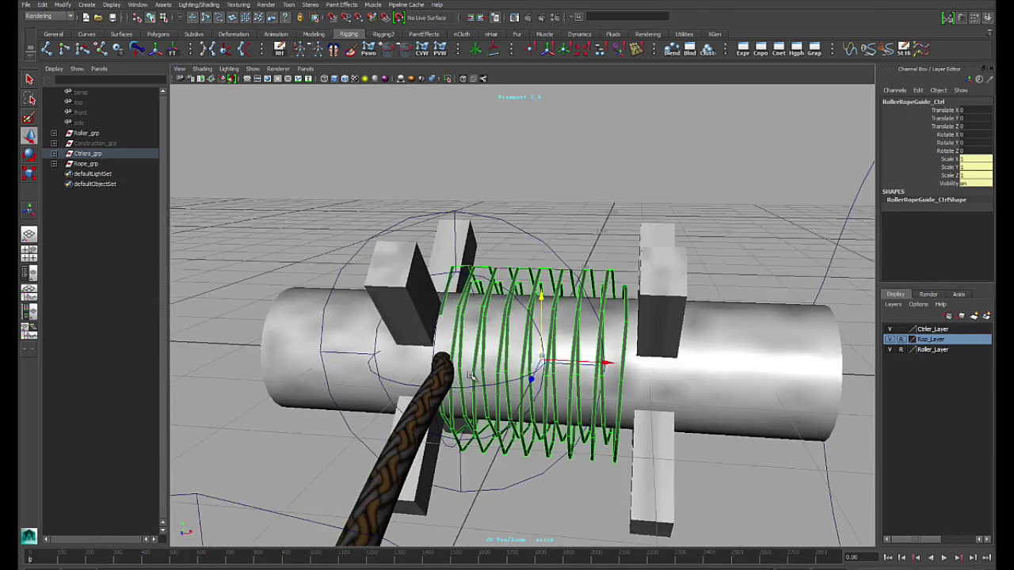
alt+right_drag(486, 362, 526, 358)
alt+drag(525, 358, 485, 316)
mouse_move(485, 317)
alt+right_down()
mouse_move(513, 290)
mouse_move(534, 317)
mouse_move(492, 315)
alt+right_up()
Select control vertices at the top of the rope guide's middle coil and create a relative cluster with envelope 1.000
alt+drag(508, 346, 539, 344)
alt+drag(594, 298, 600, 321)
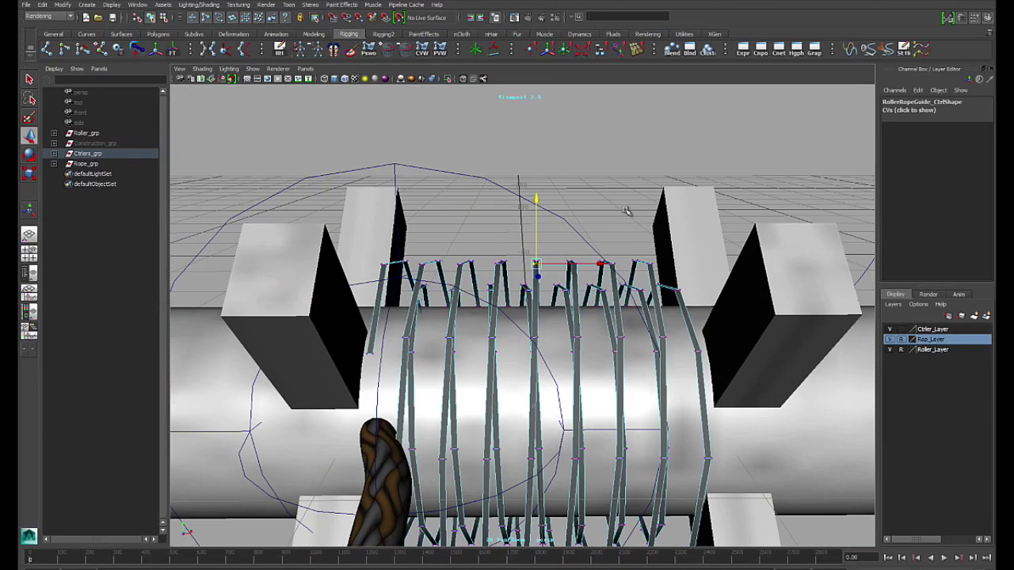
alt+right_drag(619, 218, 624, 224)
alt+middle_drag(625, 224, 625, 217)
click(716, 53)
alt+drag(645, 179, 559, 208)
click(504, 410)
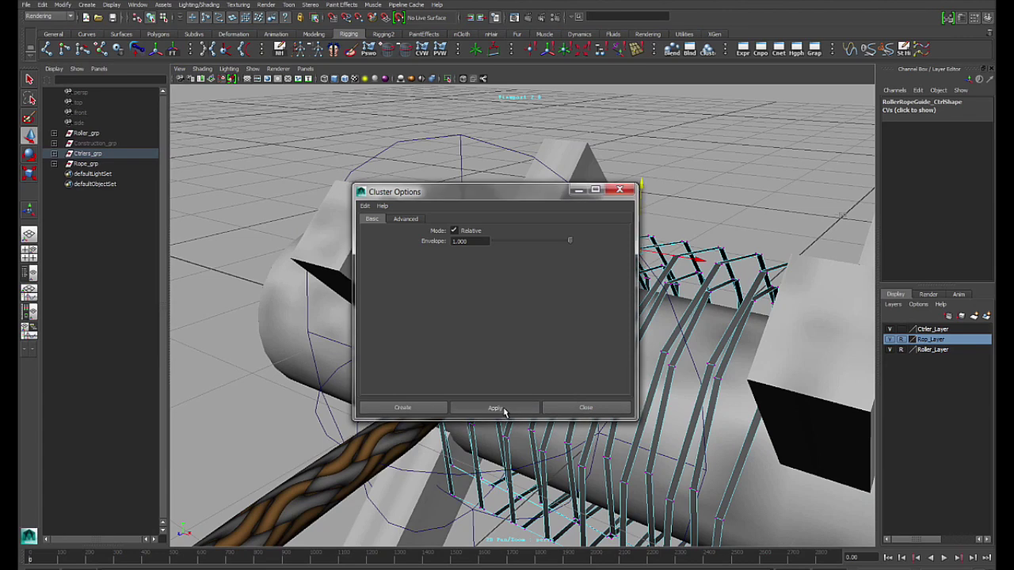
click(620, 191)
Select the roller control and set Rotate X to 5760 to wind the rope along the guide
alt+drag(623, 196, 853, 276)
click(632, 221)
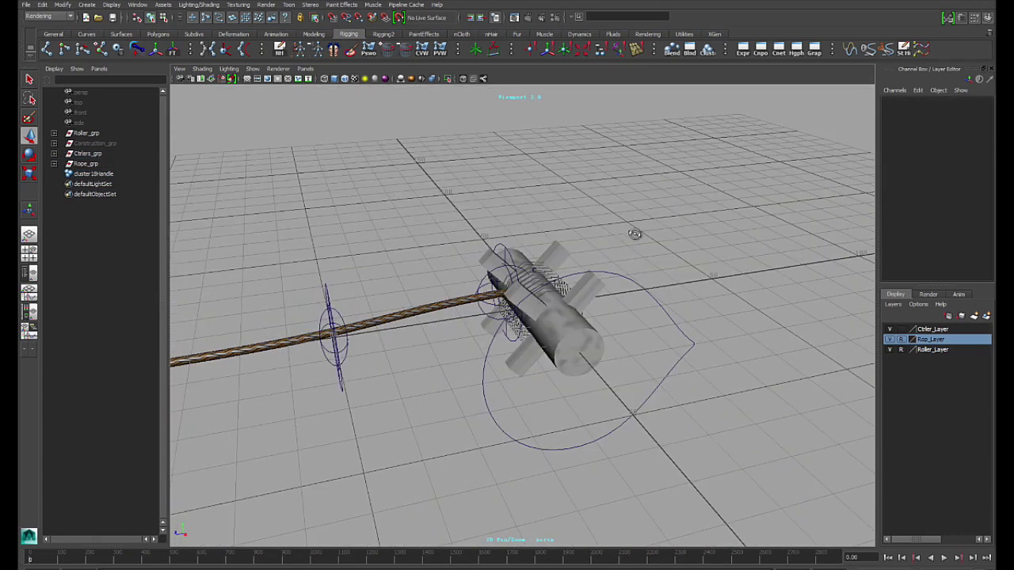
click(668, 292)
alt+drag(673, 277, 733, 248)
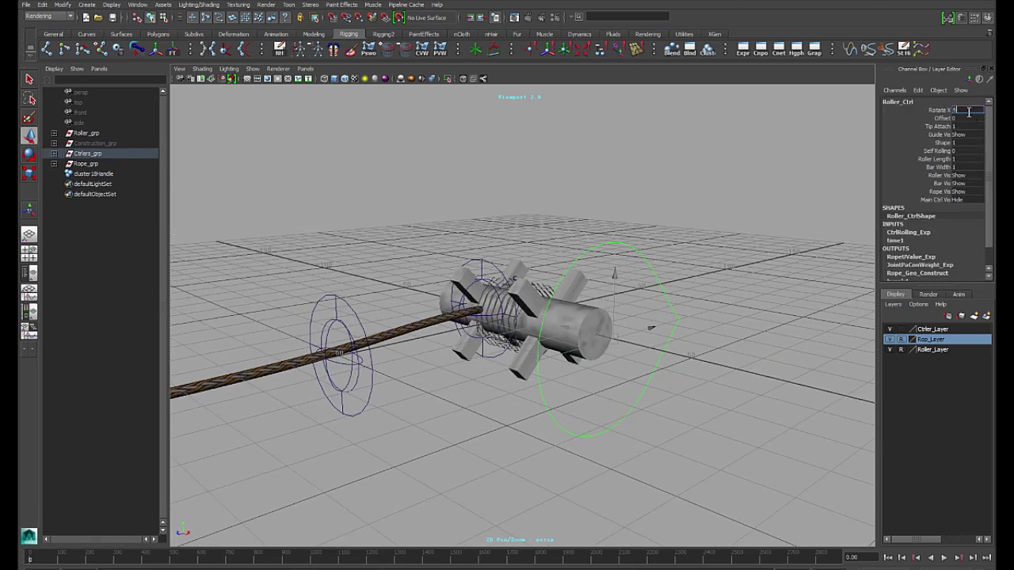
scroll(642, 430, up, 5)
alt+drag(558, 368, 629, 351)
scroll(629, 351, up, 3)
alt+drag(622, 317, 602, 301)
Select the new cluster handle and move it to pull a loop of rope away from the wound coils
click(93, 175)
scroll(626, 261, up, 2)
alt+drag(637, 255, 611, 327)
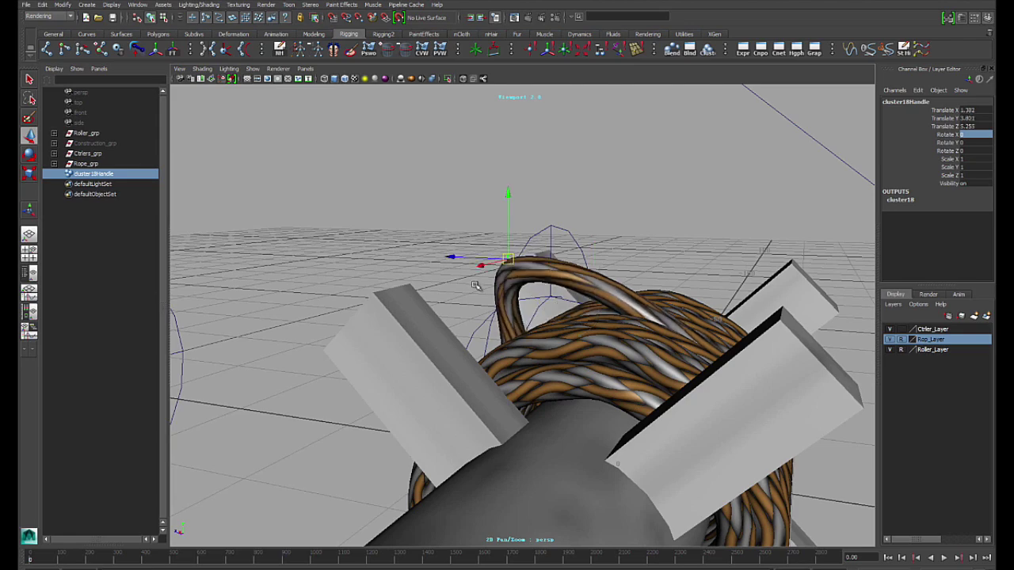
alt+drag(540, 289, 472, 230)
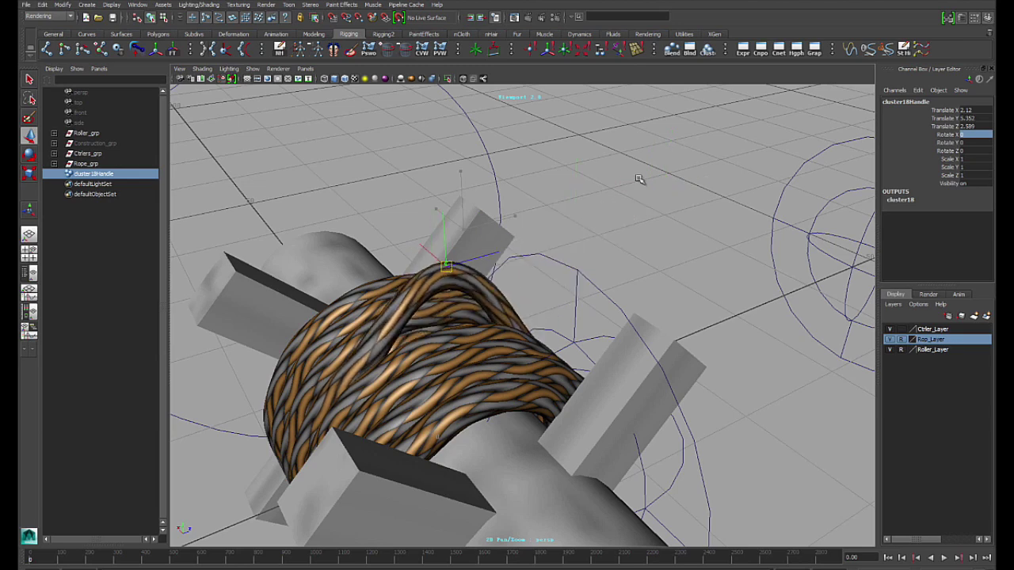
alt+drag(644, 188, 546, 207)
Set the roller control's Guide Vis to Hide, and reposition the cluster handle to reshape the rope loop
alt+drag(870, 293, 580, 274)
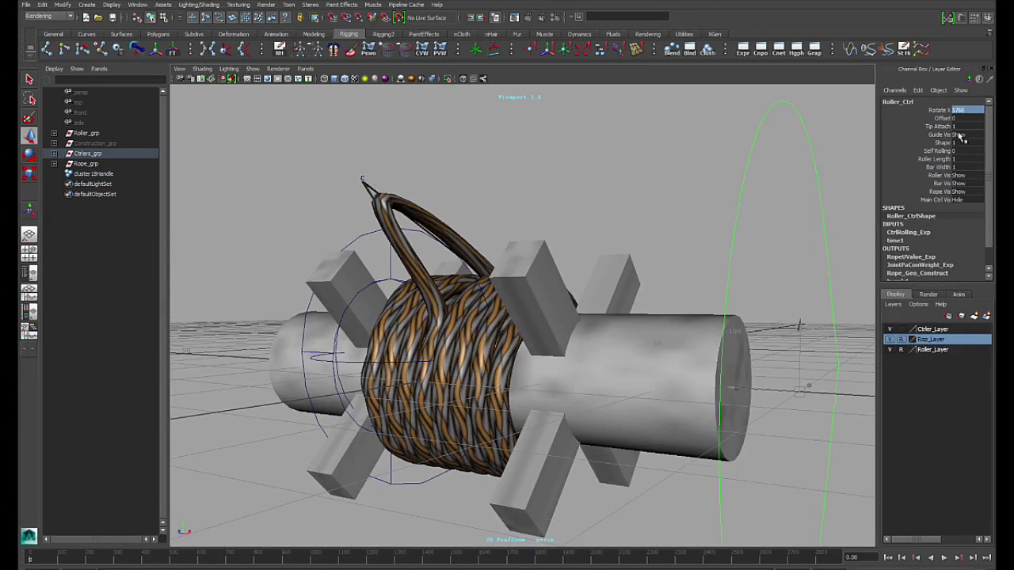
alt+drag(610, 209, 536, 187)
click(473, 207)
mouse_move(473, 209)
alt+mouse_down()
mouse_move(439, 211)
mouse_move(464, 216)
alt+mouse_up()
middle_drag(520, 260, 578, 295)
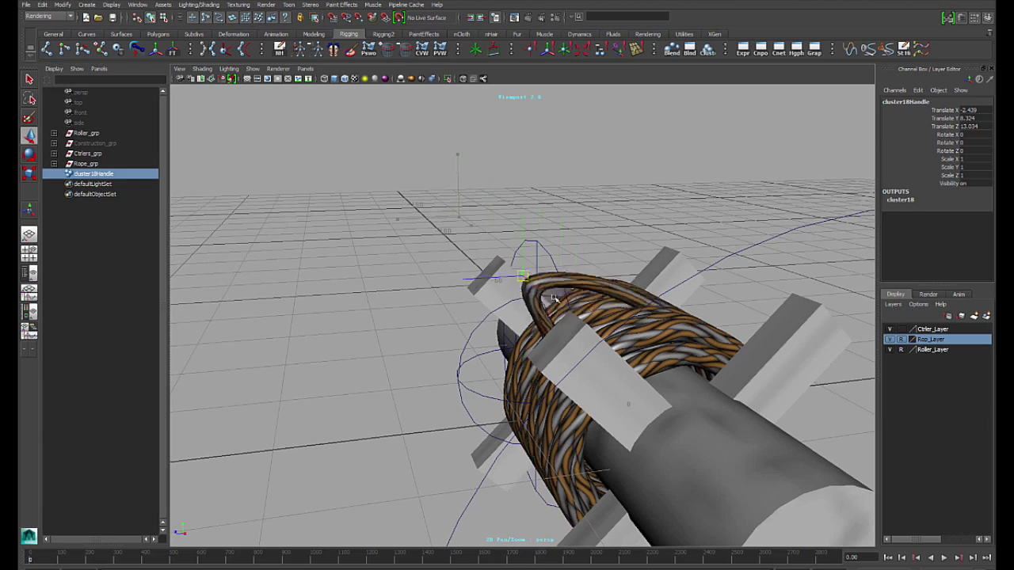
middle_drag(511, 291, 427, 262)
alt+drag(427, 263, 603, 264)
alt+middle_drag(603, 265, 574, 224)
mouse_move(584, 230)
alt+mouse_down()
mouse_move(587, 275)
mouse_move(585, 228)
alt+mouse_up()
Undo the cluster moves, the guide hiding, the roller rotation and the cluster creation
key(ctrl+z)
key(ctrl+z)
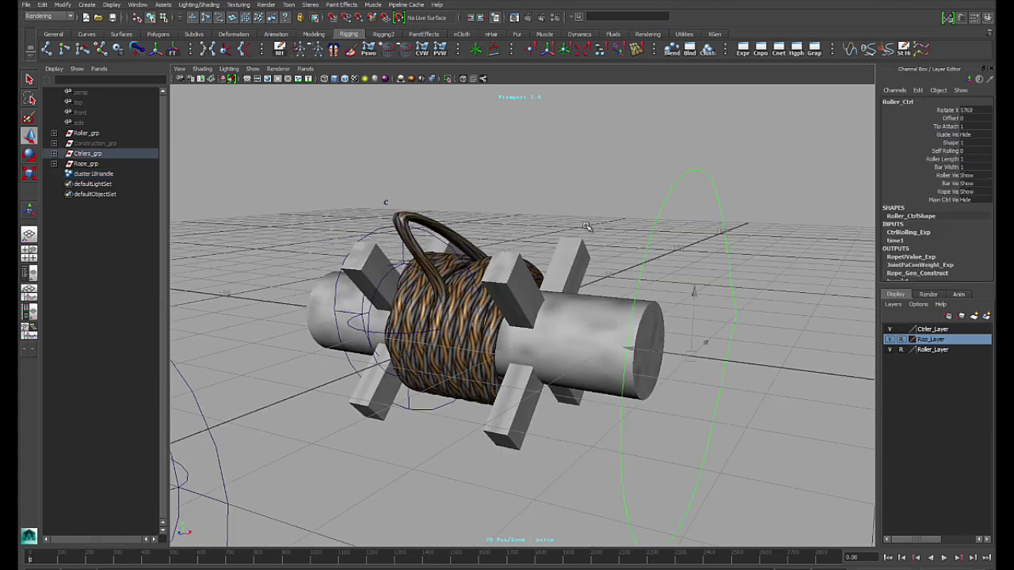
key(ctrl+z)
key(ctrl+z)
key(ctrl+z)
key(ctrl+z)
key(ctrl+z)
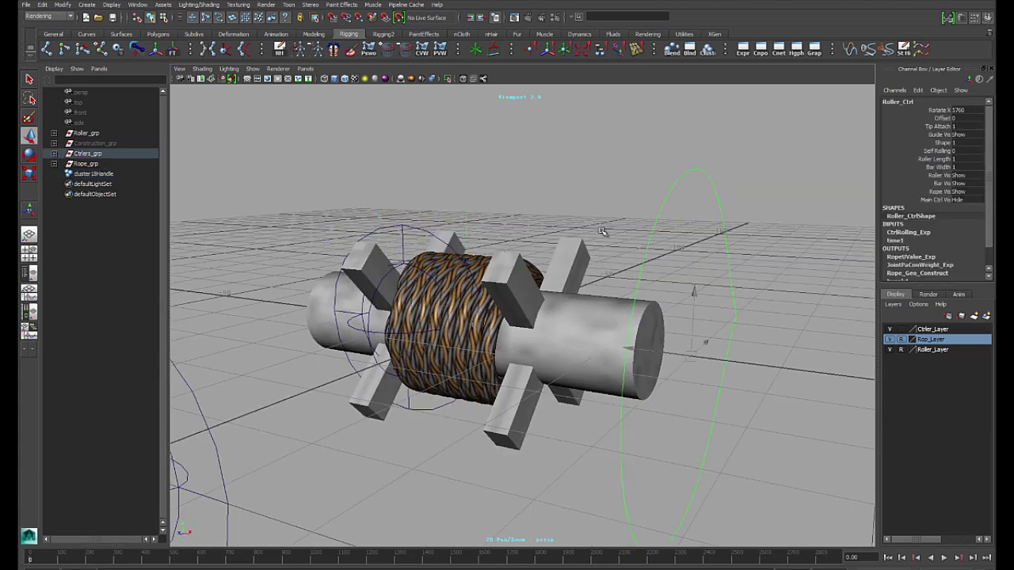
key(ctrl+z)
key(ctrl+z)
key(ctrl+z)
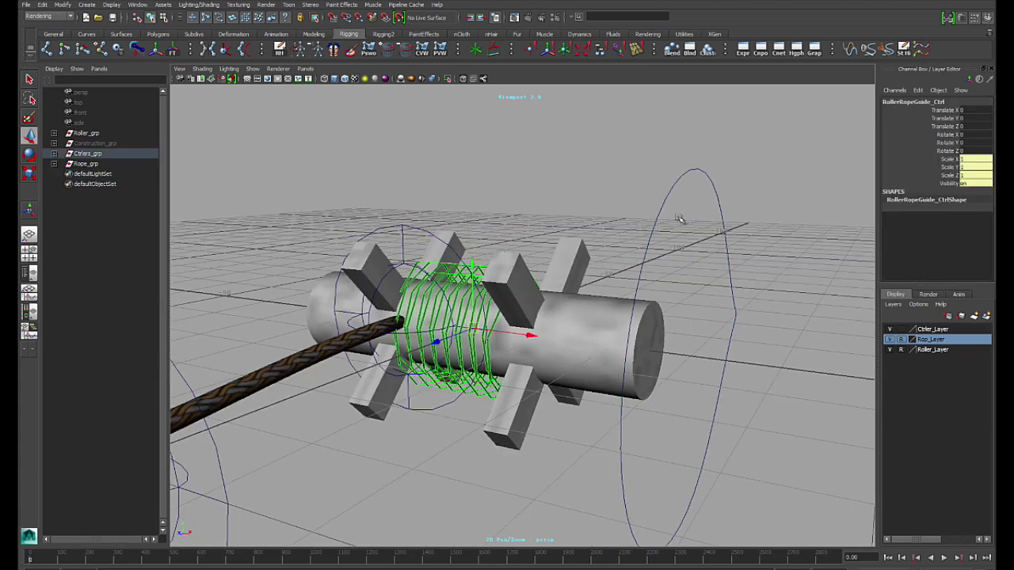
Select the roller control, set Guide Vis to Hide, and wind the rope by setting Rotate X to 5760
click(712, 219)
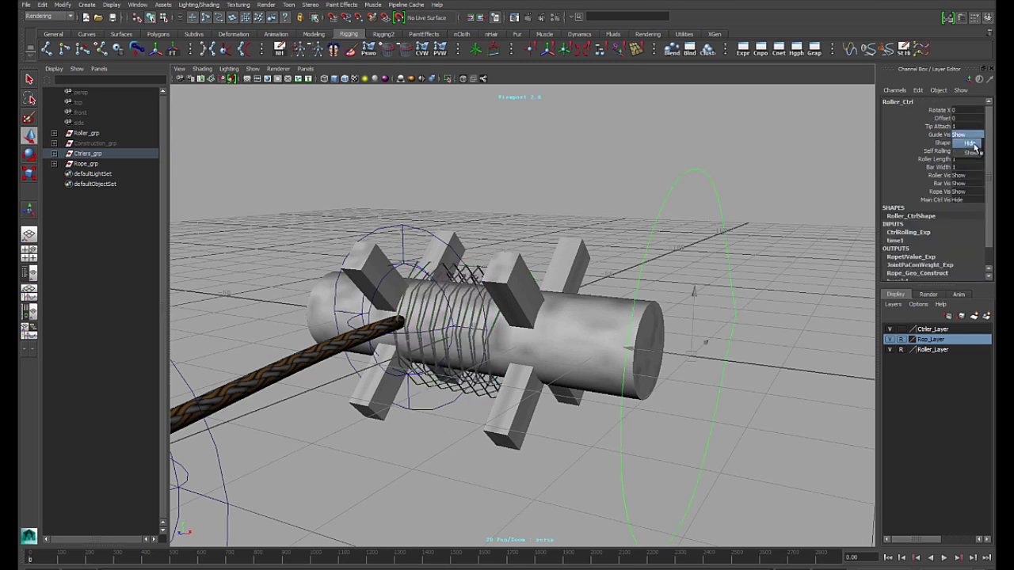
click(971, 144)
alt+right_drag(613, 288, 552, 274)
alt+drag(552, 273, 584, 282)
alt+right_drag(559, 287, 610, 290)
alt+drag(611, 288, 851, 166)
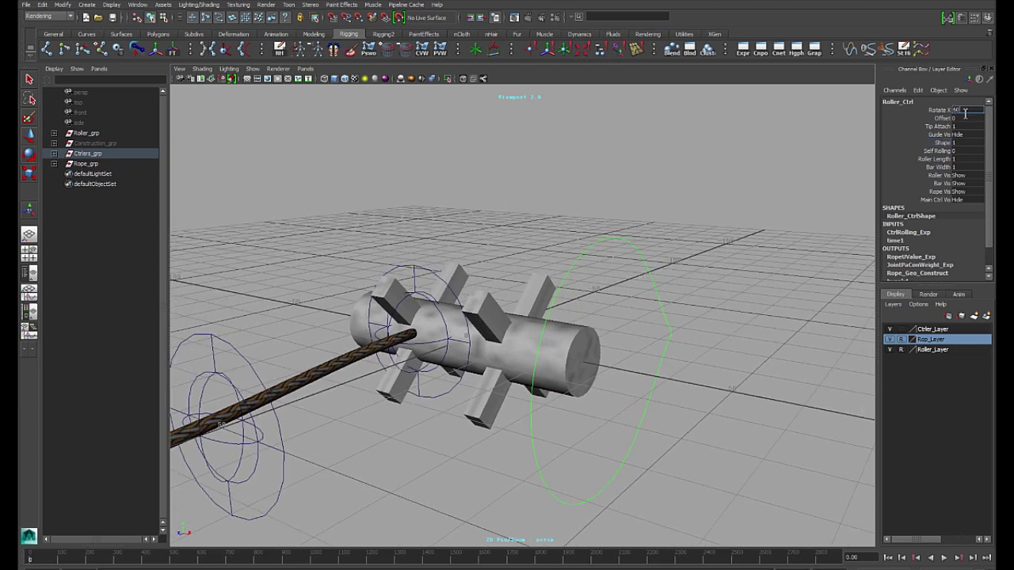
key(Return)
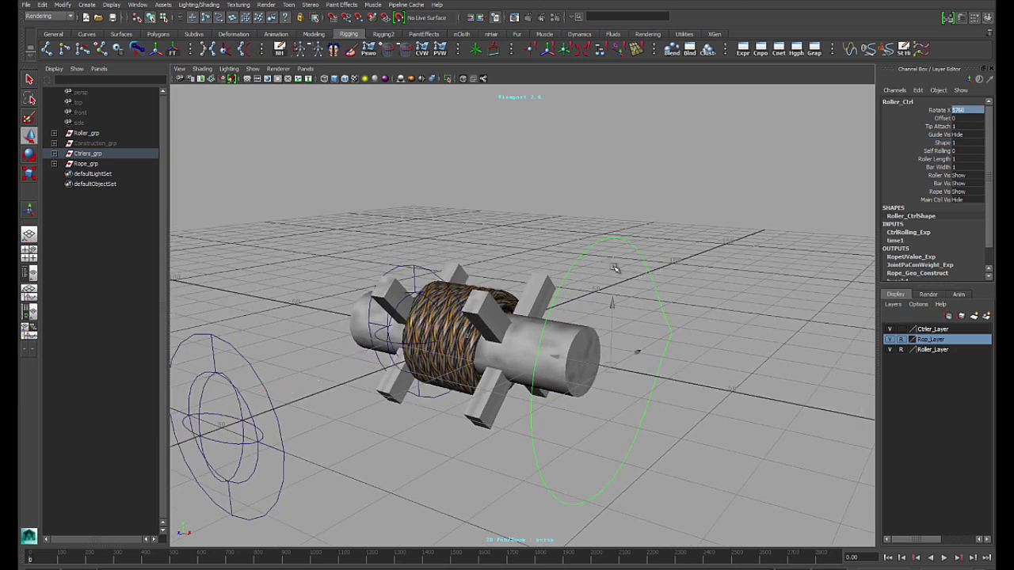
Set the roller control's Shape to 0.5 and inspect the thinner roller with its wound rope
alt+drag(612, 264, 423, 322)
alt+drag(690, 380, 592, 319)
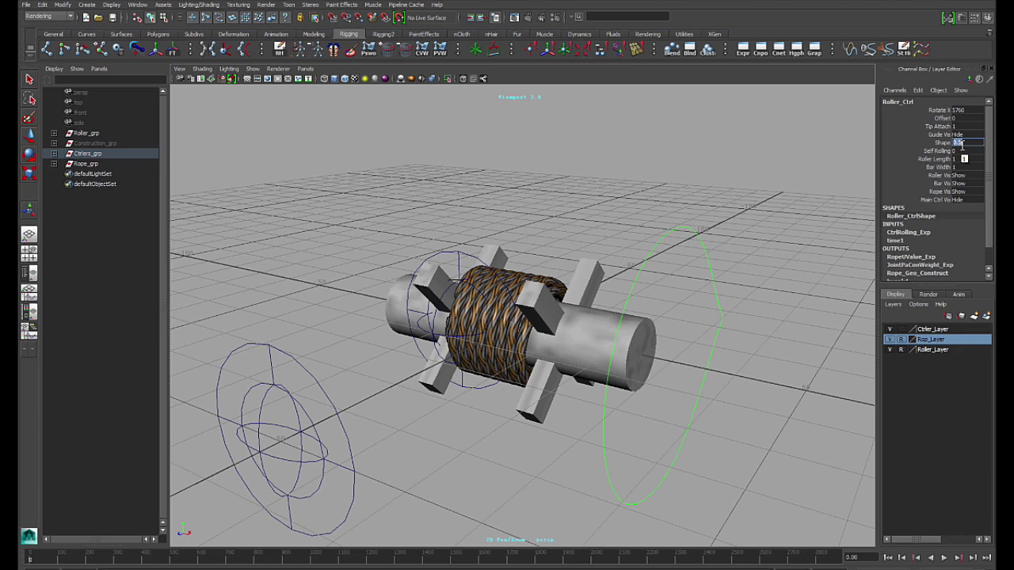
drag(956, 151, 956, 151)
alt+right_drag(553, 402, 590, 386)
alt+drag(550, 388, 664, 385)
click(704, 330)
alt+right_drag(604, 402, 625, 399)
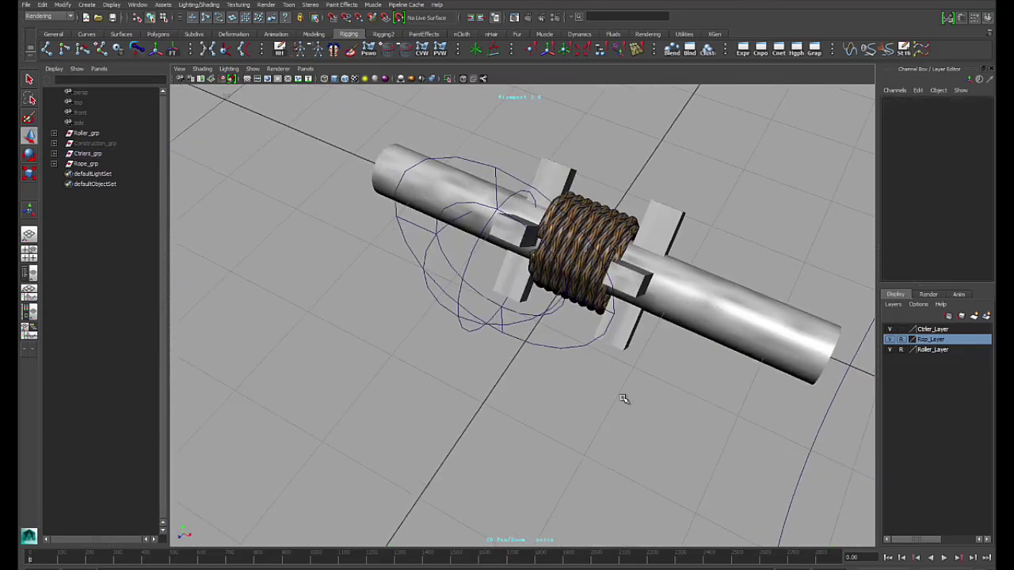
alt+middle_drag(625, 398, 588, 419)
alt+drag(588, 420, 550, 400)
Reselect the roller control and set its Shape to 2
click(688, 277)
alt+drag(689, 277, 572, 323)
alt+right_drag(572, 323, 626, 317)
alt+drag(625, 317, 650, 310)
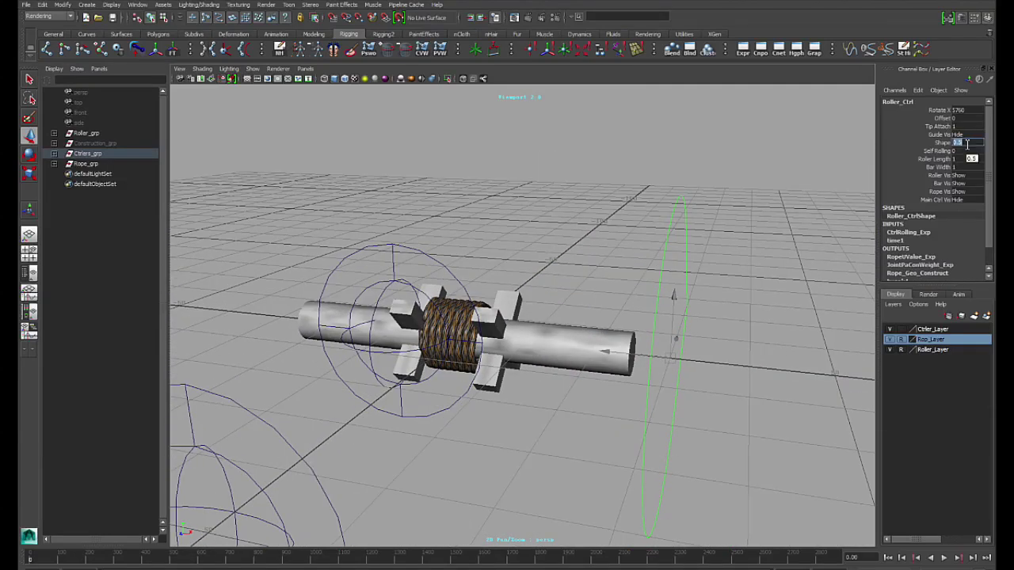
text(1)
key(Return)
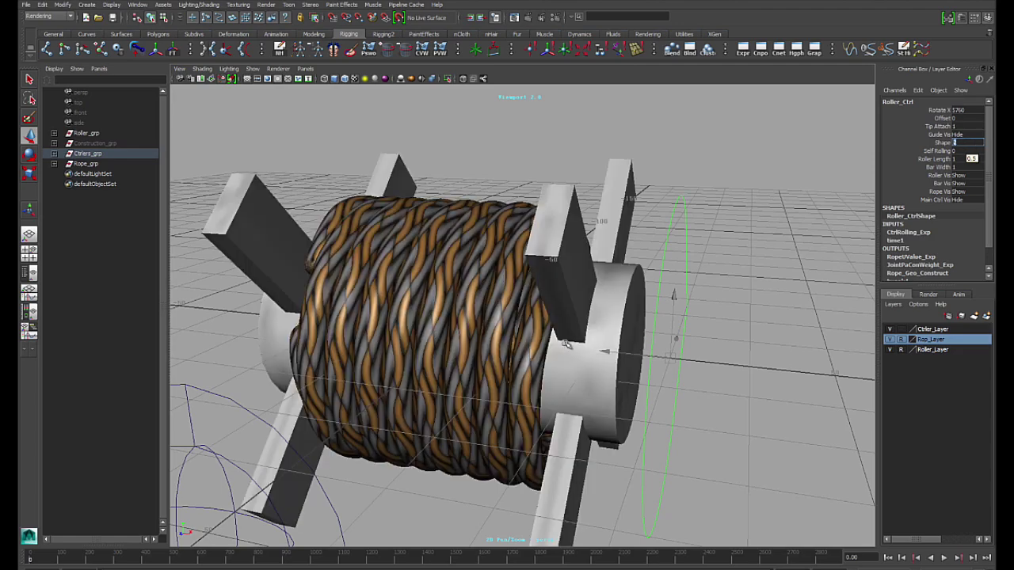
Shorten the roller by reducing the control's Roller Length to 0.7
alt+right_drag(539, 340, 459, 341)
alt+drag(460, 340, 672, 342)
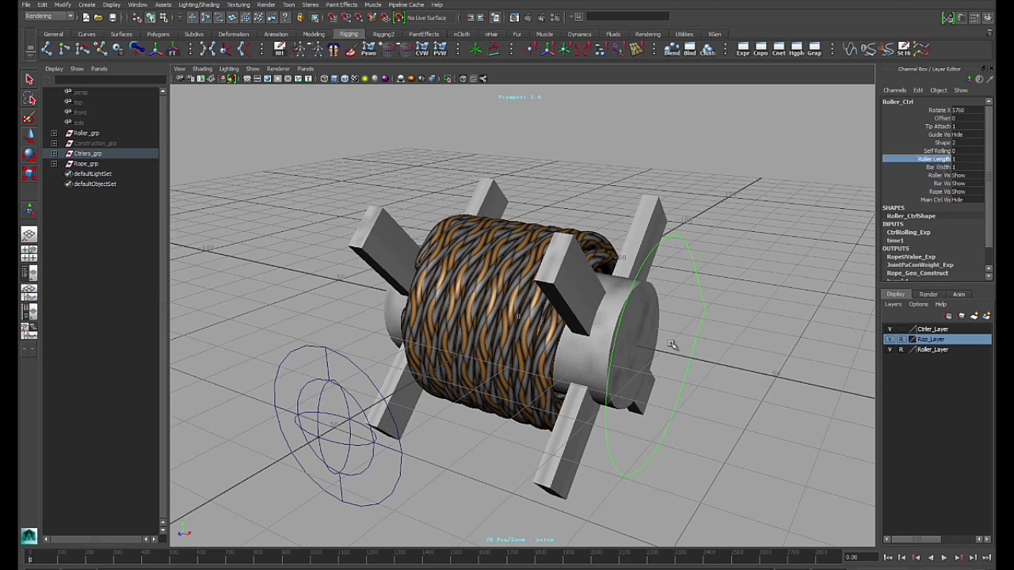
mouse_move(670, 344)
middle_down()
mouse_move(713, 344)
mouse_move(670, 343)
middle_up()
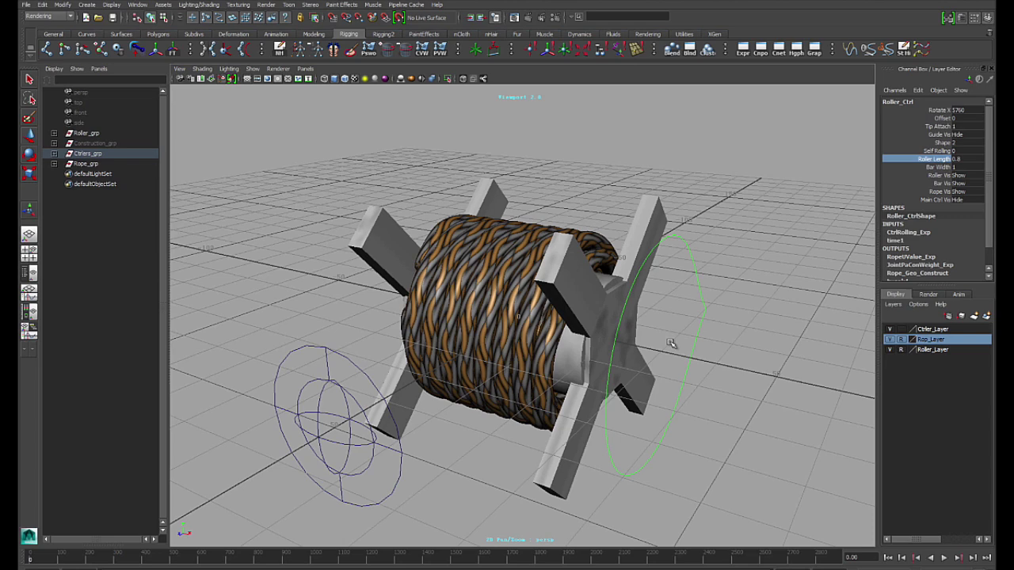
alt+drag(669, 344, 460, 337)
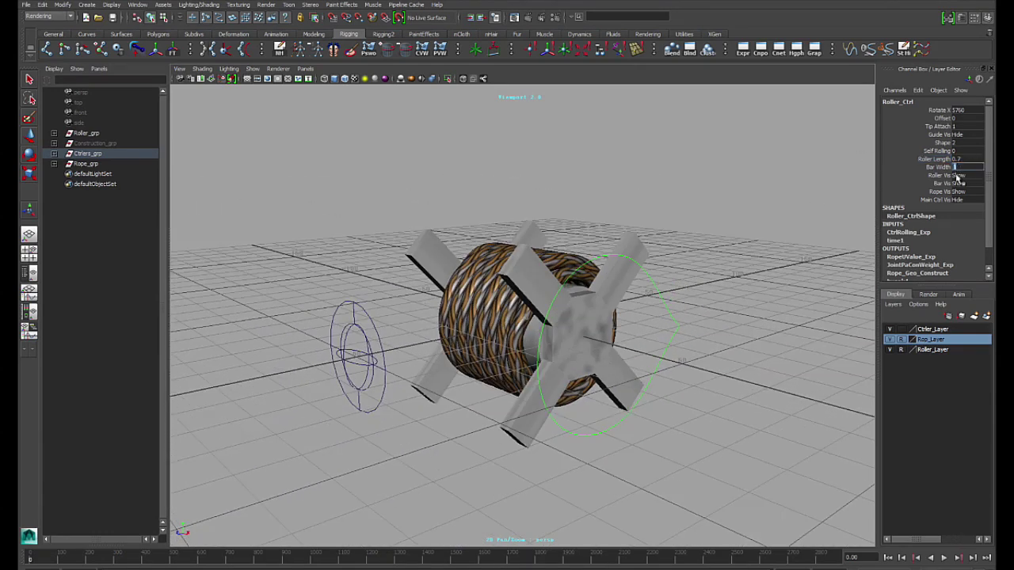
alt+drag(701, 264, 748, 282)
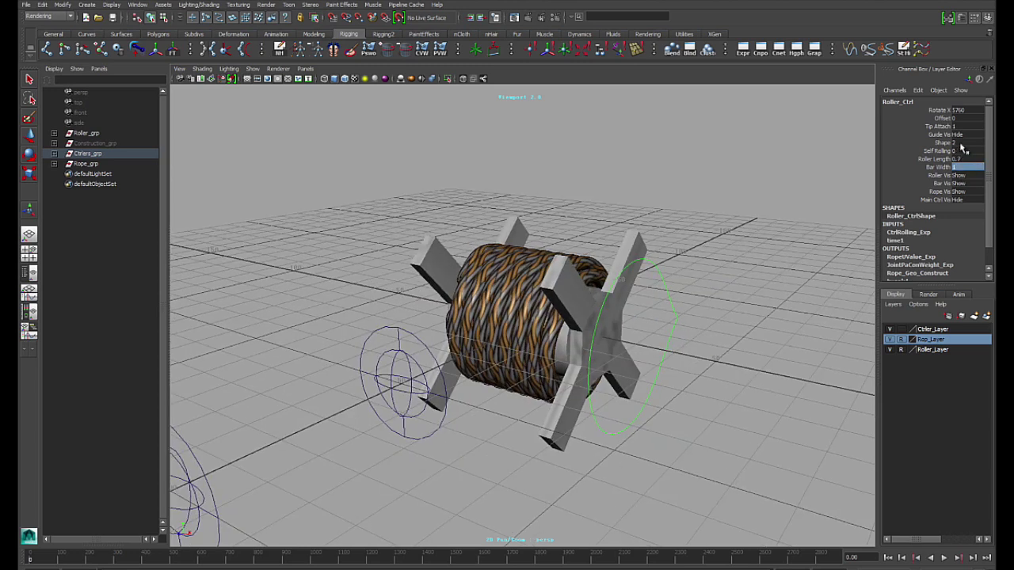
Set the roller control's Shape to 0.5 with the shortened roller
key(Return)
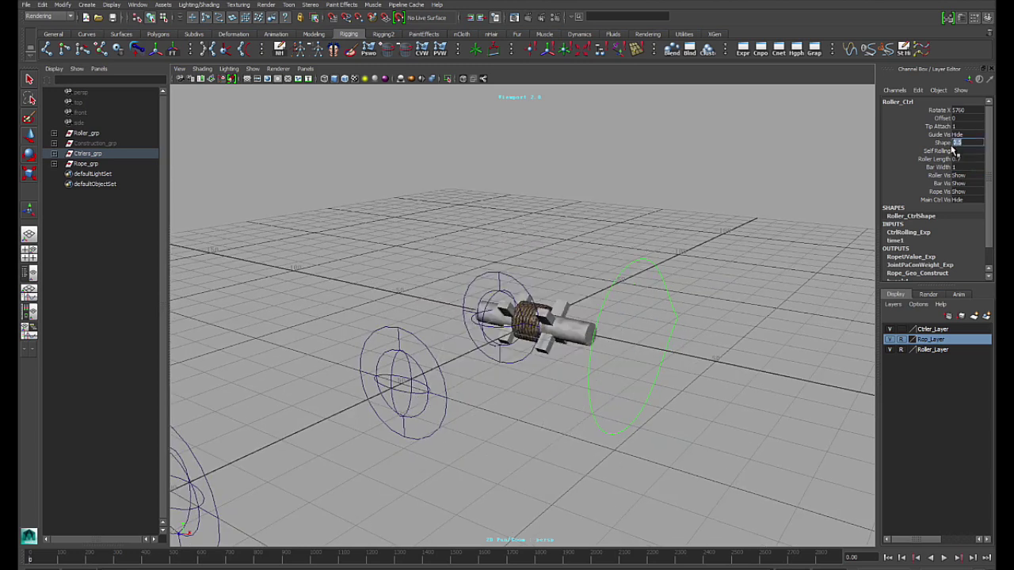
alt+right_drag(686, 285, 719, 353)
alt+drag(719, 353, 625, 339)
alt+right_drag(625, 339, 994, 152)
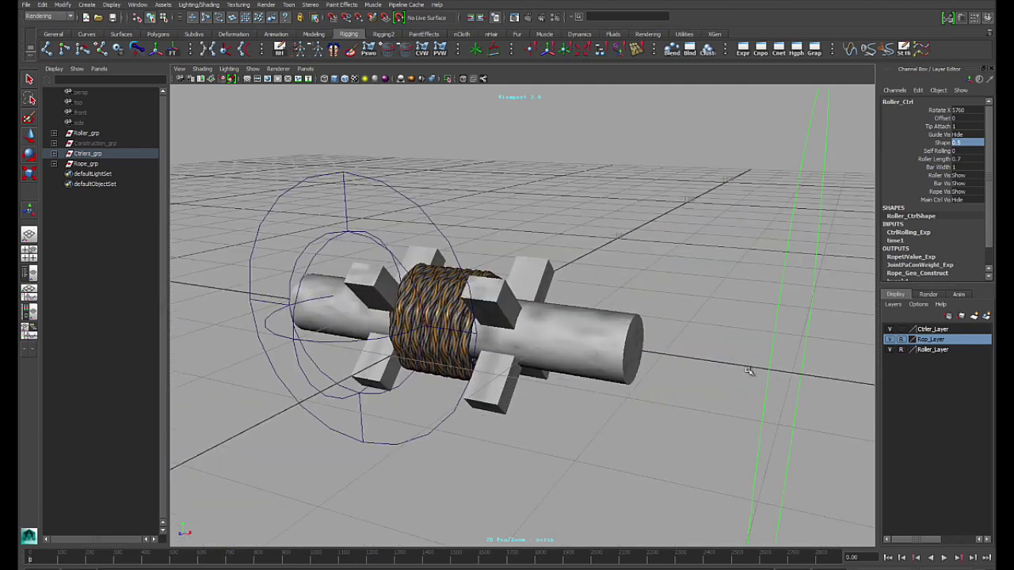
Increase the roller control's Bar Width until the bars extend well beyond both ends of the roller
alt+drag(632, 299, 657, 299)
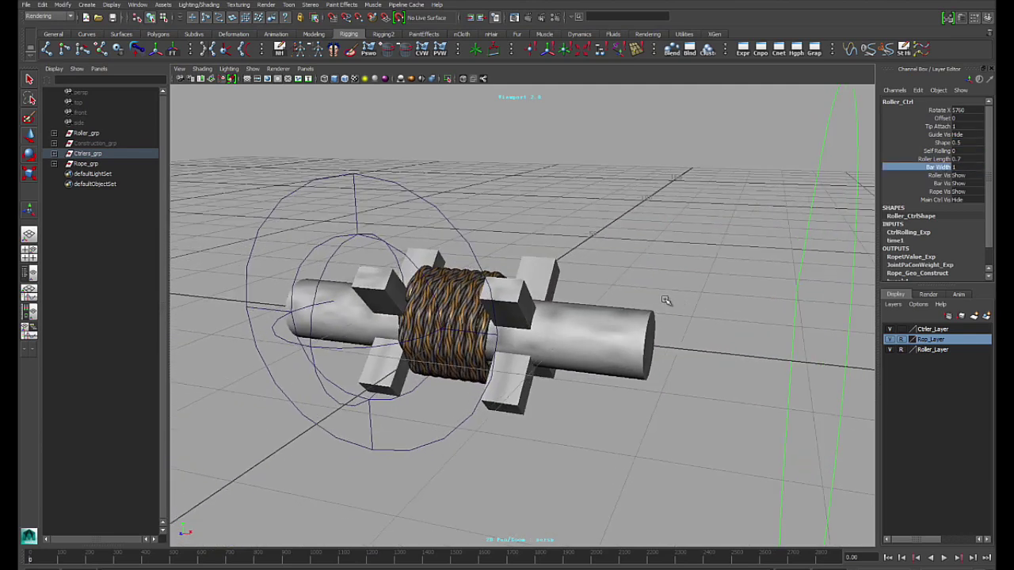
middle_drag(657, 290, 684, 292)
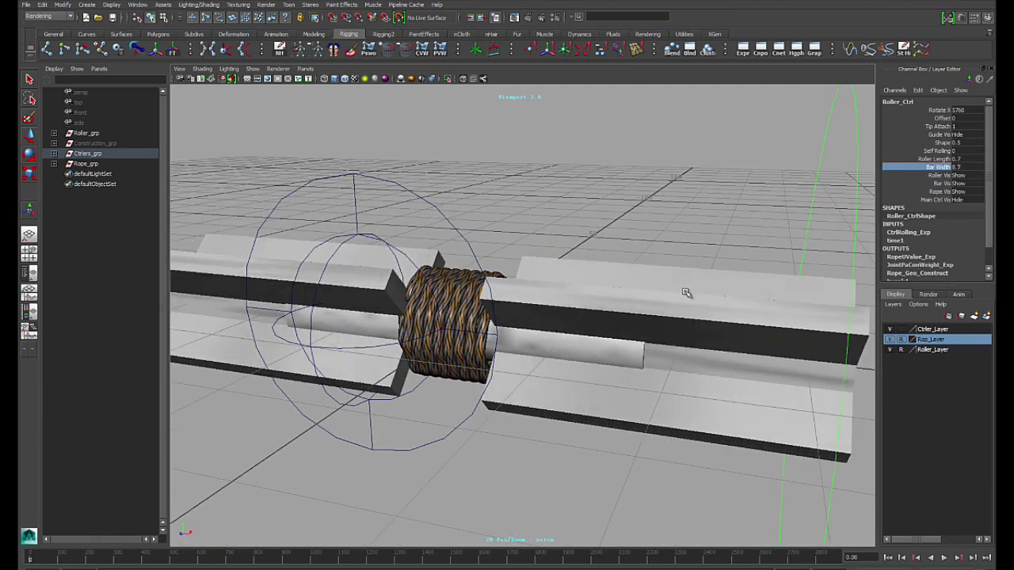
alt+drag(712, 297, 800, 292)
alt+right_drag(800, 292, 615, 288)
alt+drag(616, 287, 572, 277)
middle_drag(572, 278, 579, 280)
alt+drag(579, 281, 602, 261)
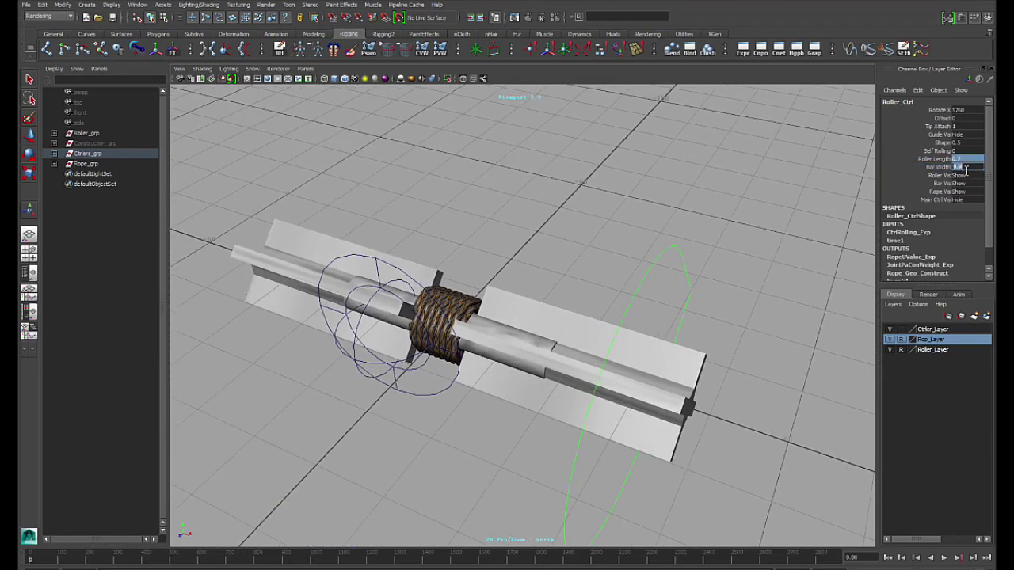
Set both Roller Length and Bar Width to 1, and set the roller control's Shape to 1
text(1)
key(Return)
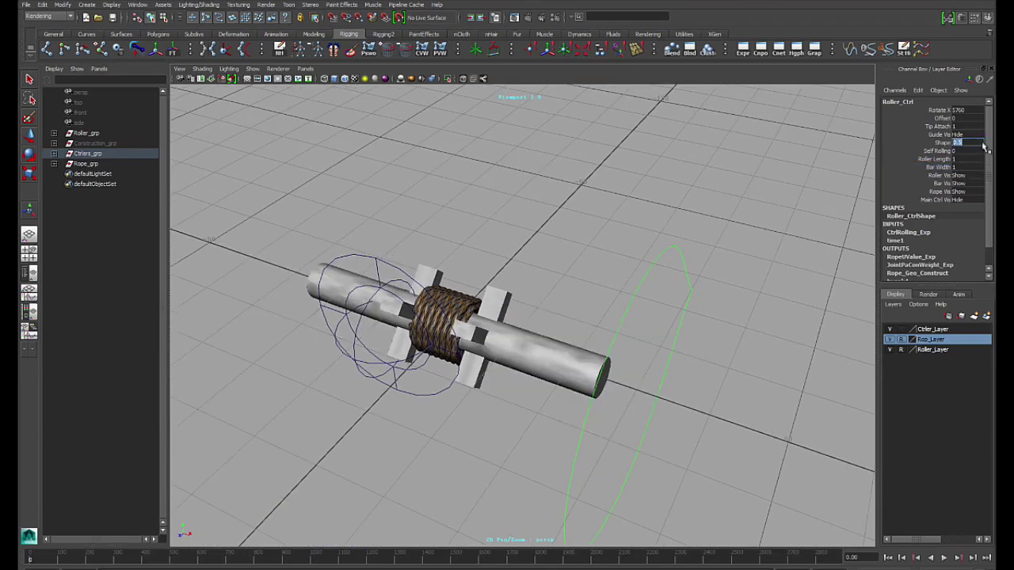
alt+right_drag(750, 343, 755, 308)
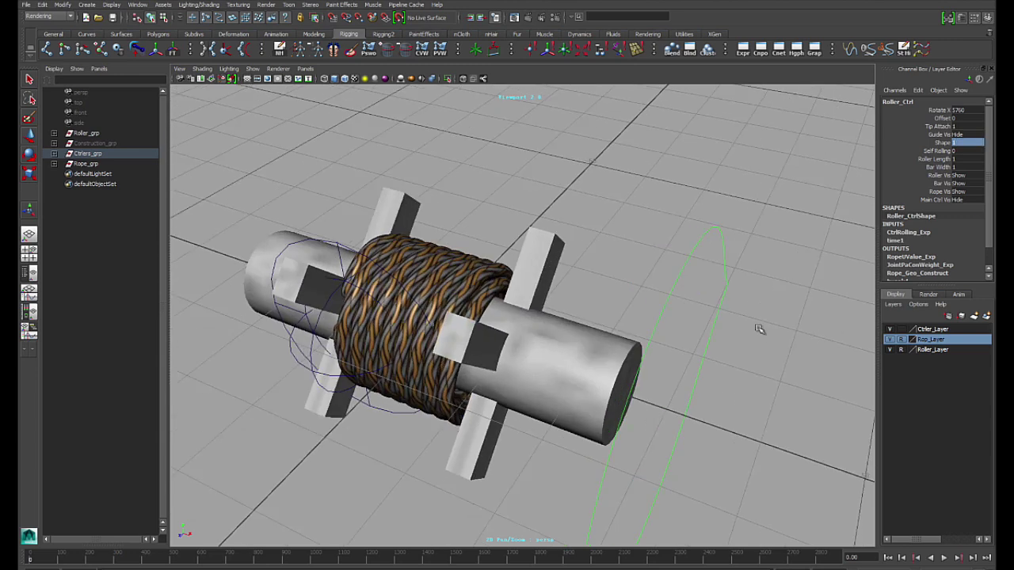
alt+drag(755, 308, 733, 263)
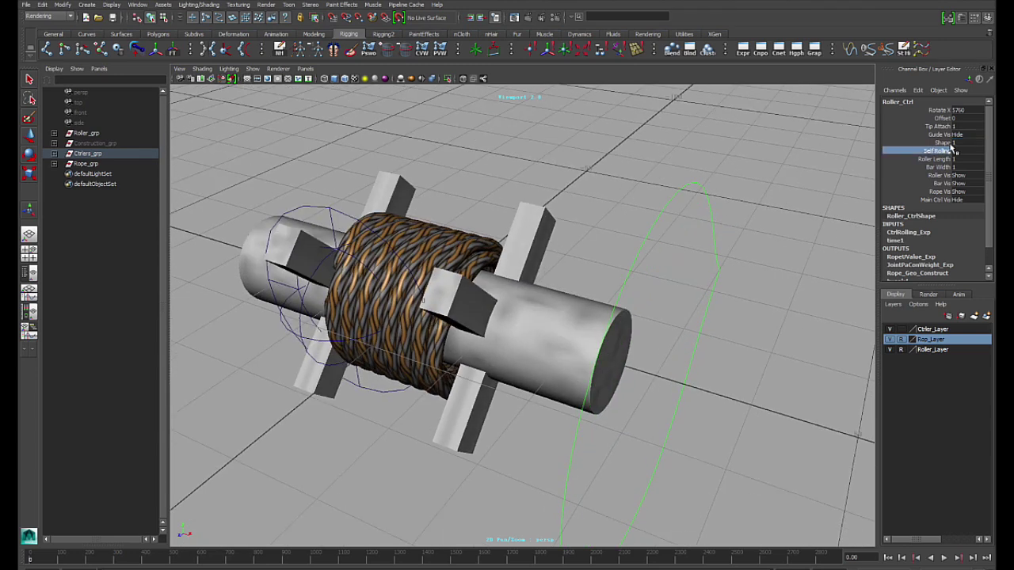
Vary the roller control's Self Rolling value through positive and negative amounts to spin the roller and bars independently of the rope
alt+right_drag(645, 270, 673, 319)
alt+drag(672, 319, 665, 299)
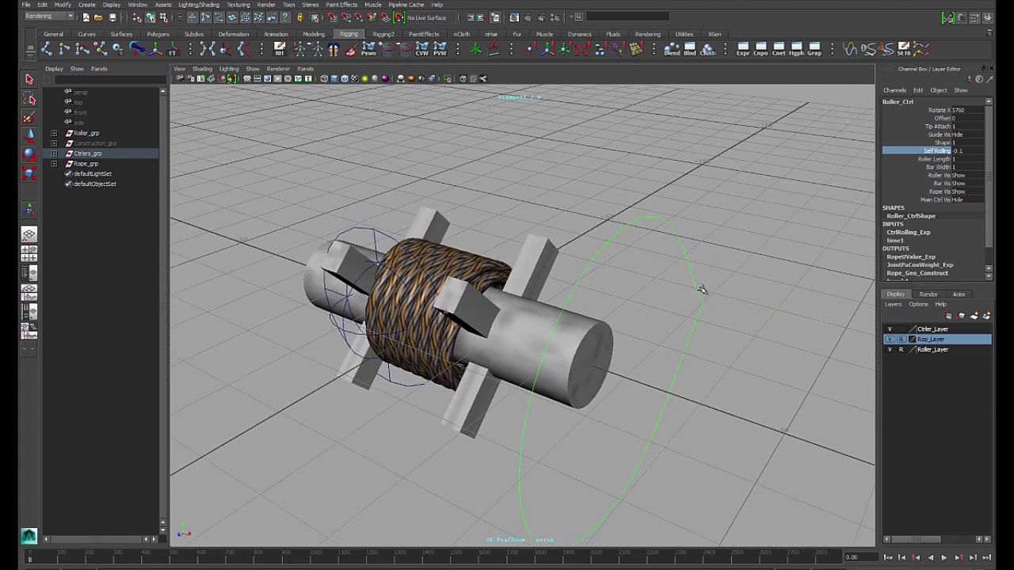
middle_drag(709, 288, 974, 299)
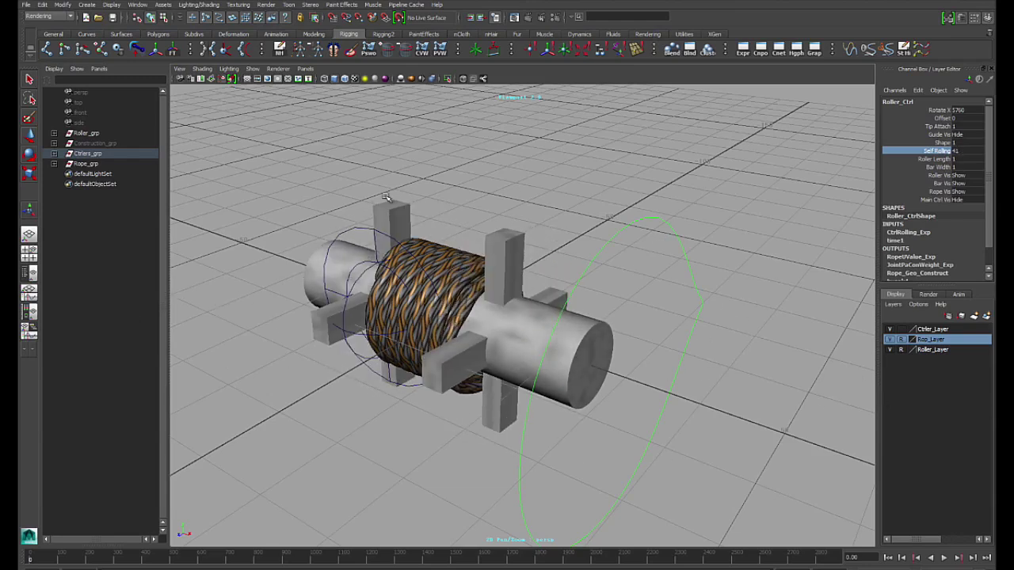
alt+drag(728, 361, 590, 340)
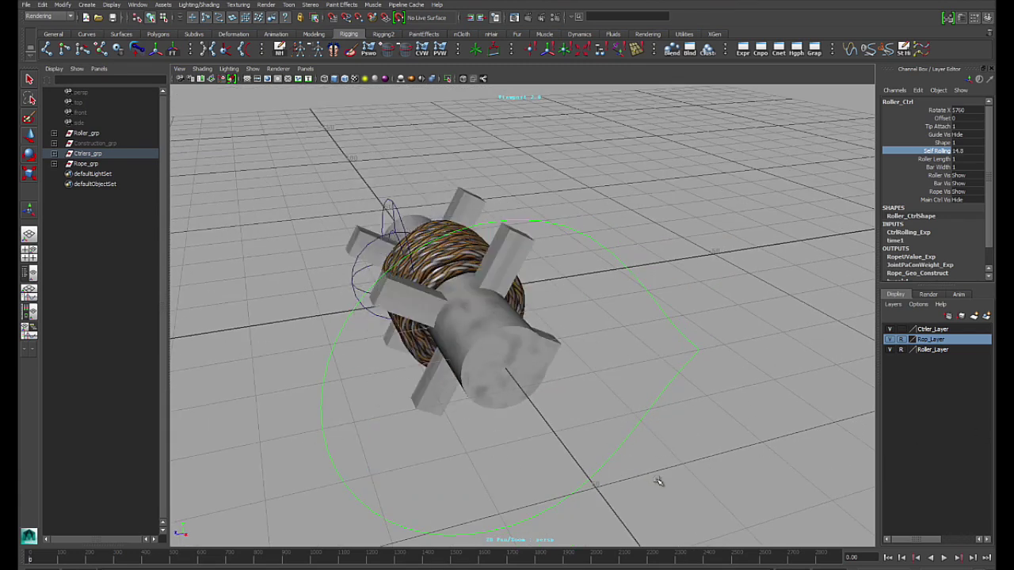
alt+drag(487, 464, 701, 389)
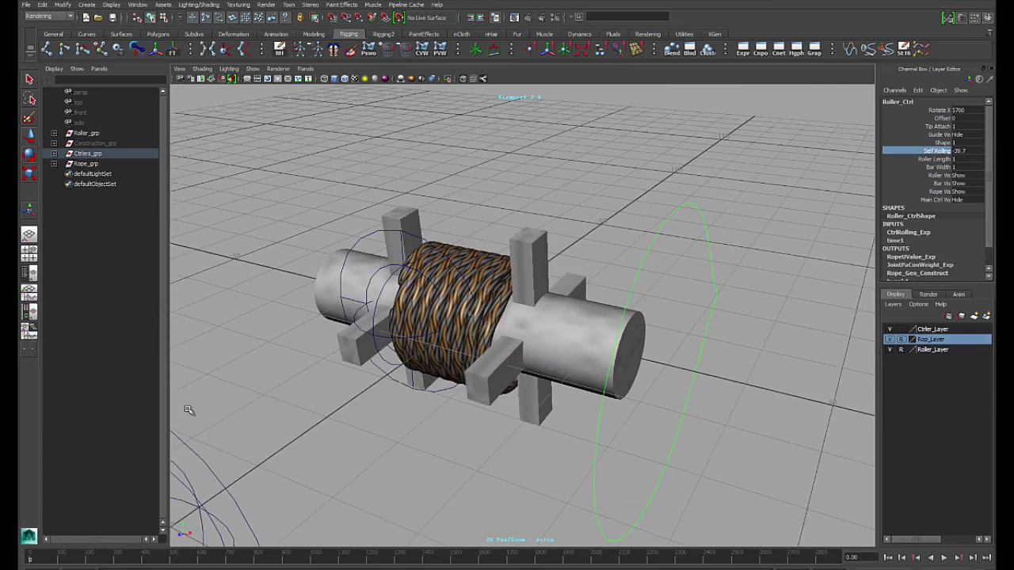
middle_drag(528, 402, 246, 433)
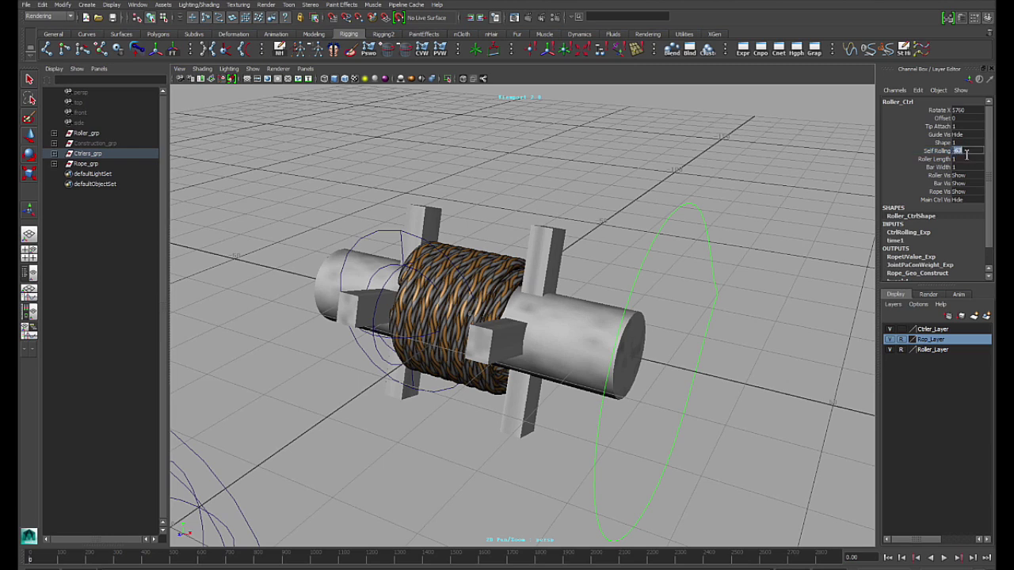
Set the roller control's Self Rolling to 0
key(Return)
alt+right_drag(691, 352, 636, 362)
alt+drag(636, 362, 690, 378)
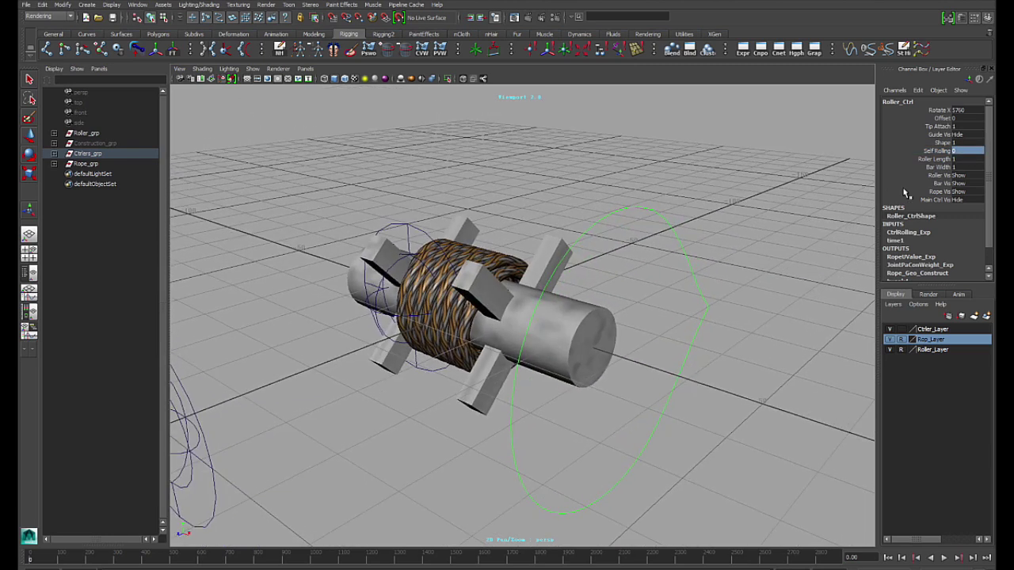
Set the roller control's Roller Vis, Bar Vis and Rope Vis to Hide
click(937, 160)
click(938, 168)
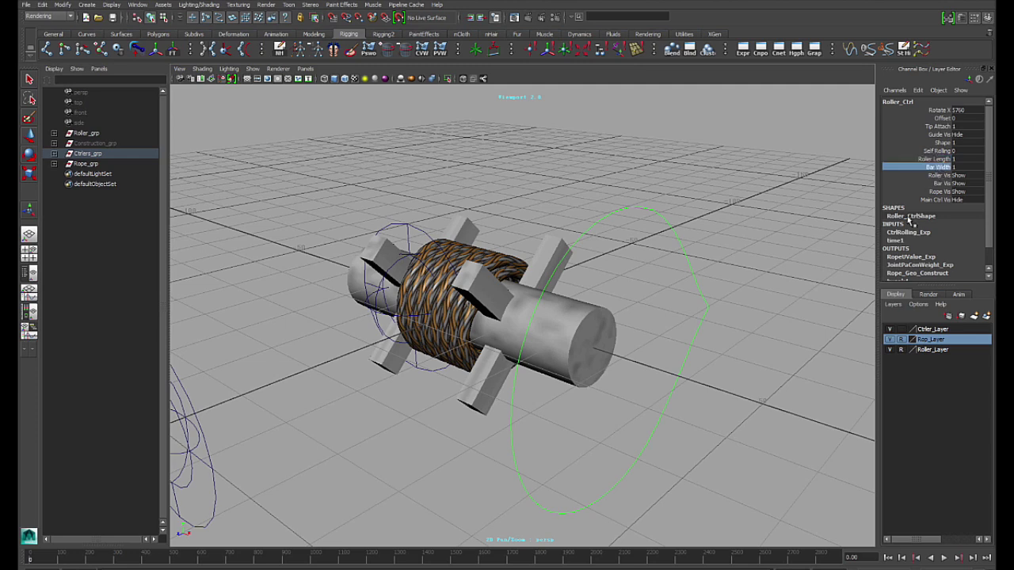
click(939, 175)
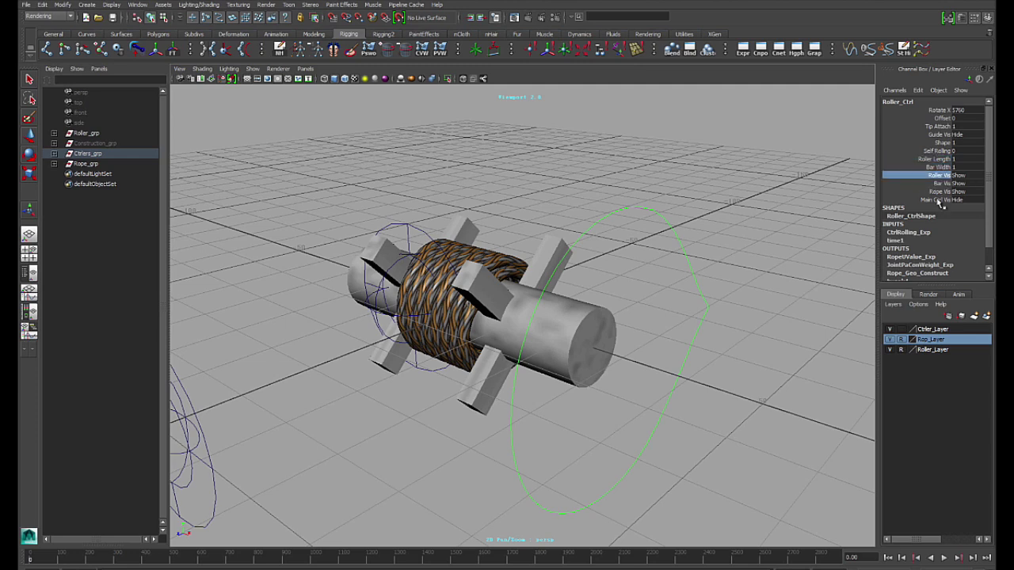
alt+drag(561, 362, 614, 388)
click(965, 180)
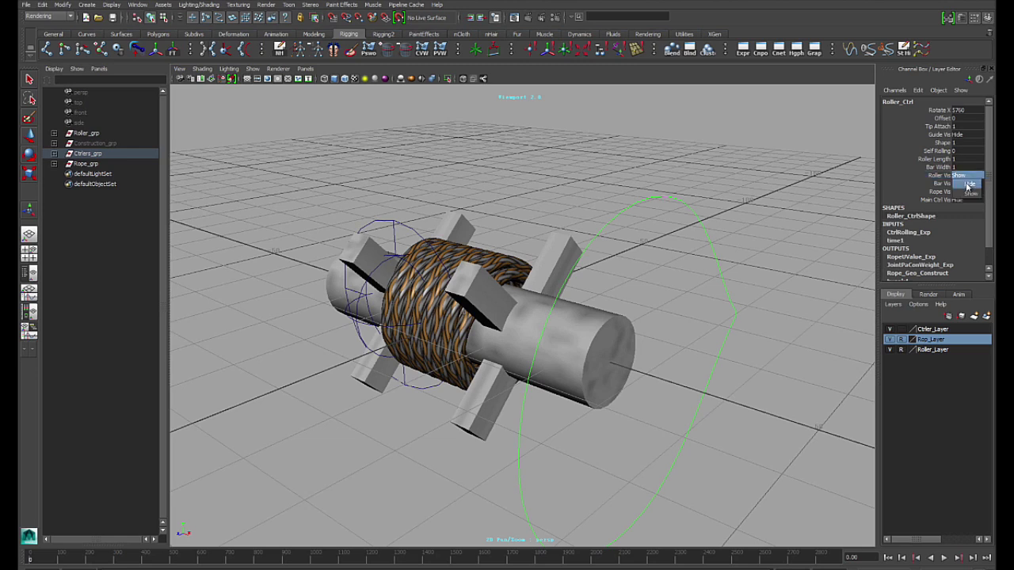
click(969, 184)
click(963, 183)
click(967, 192)
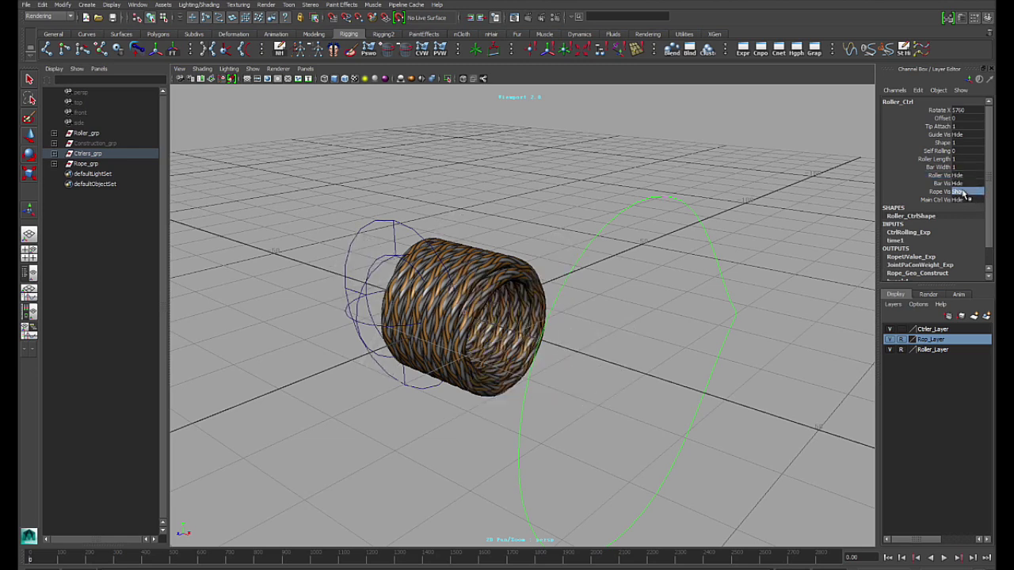
click(969, 201)
Set Bar Vis, Roller Vis and Rope Vis to Show on the roller control
click(970, 202)
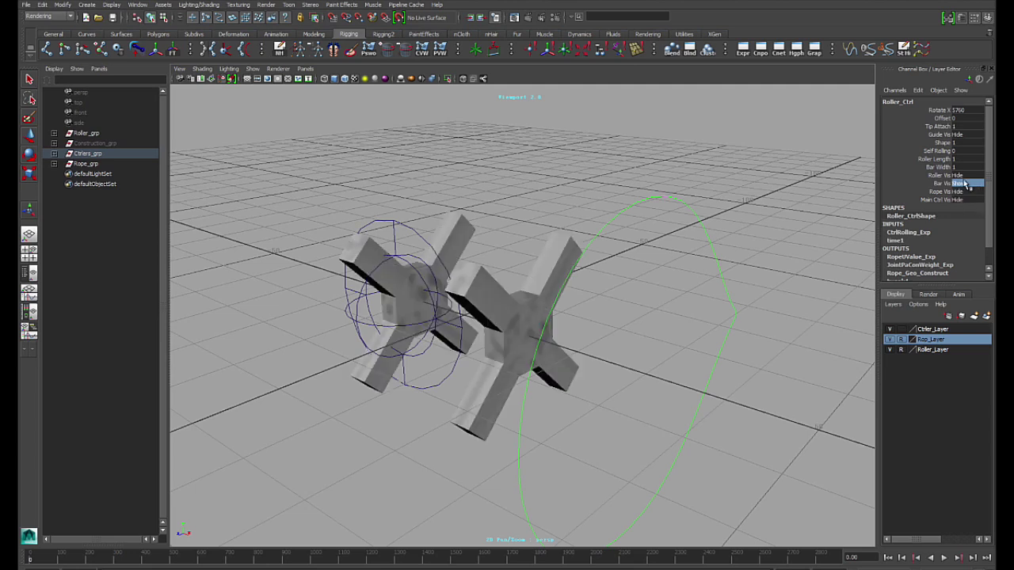
click(971, 194)
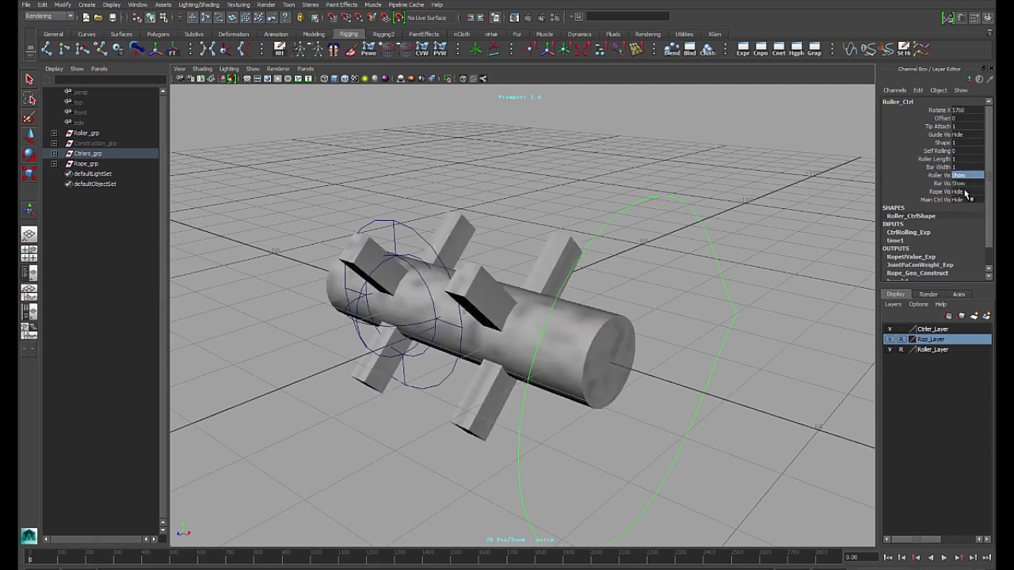
click(966, 192)
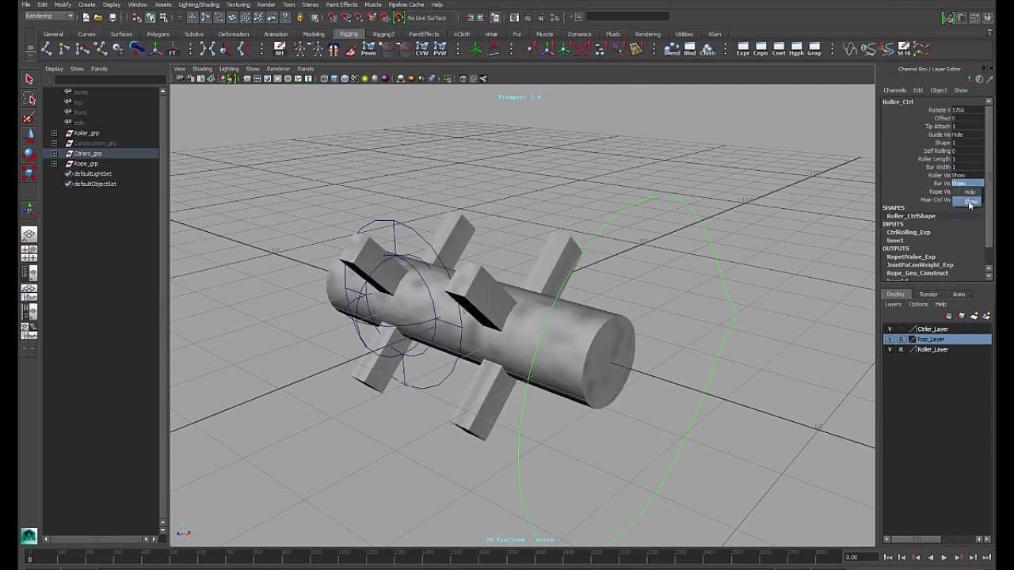
click(970, 210)
Reselect the roller control and unwind the rope by setting Rotate X to 0
alt+drag(699, 315, 600, 339)
alt+right_drag(599, 339, 657, 344)
alt+drag(656, 344, 572, 230)
click(580, 263)
key(w)
alt+drag(476, 260, 511, 277)
click(747, 260)
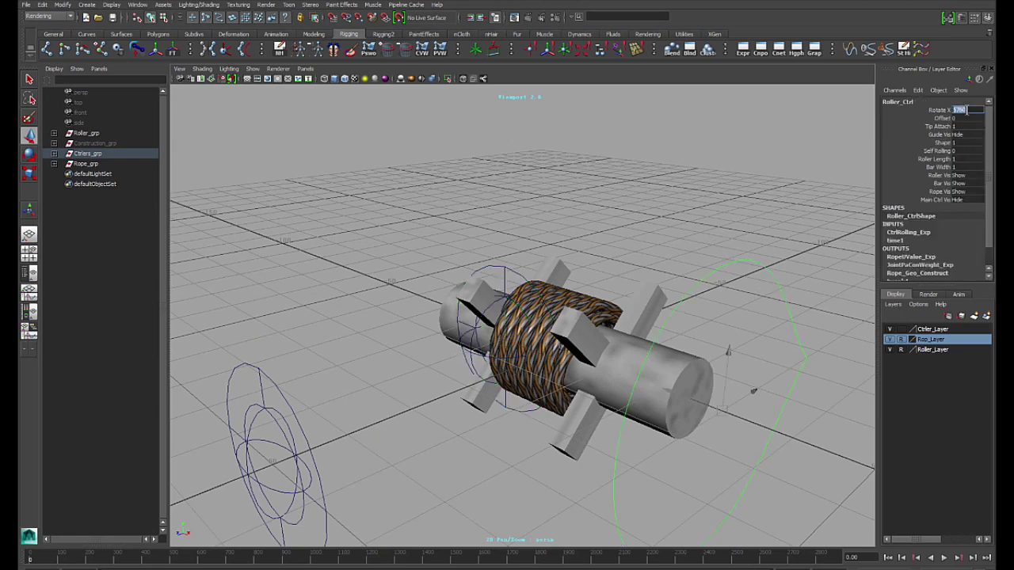
key(Return)
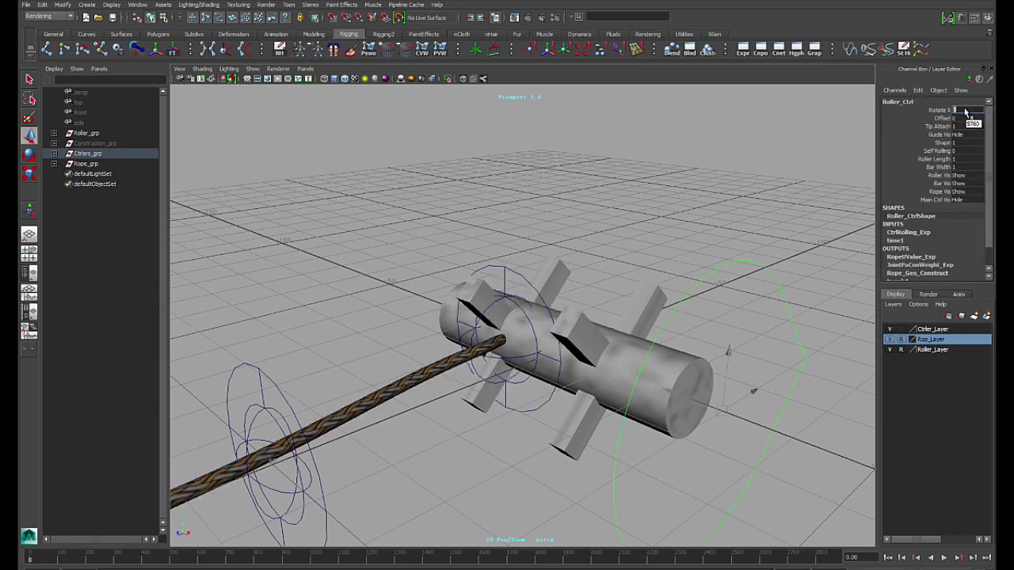
Move the rope control OutRope_Ctrl01 sideways to bend the unwound rope near the roller
alt+drag(564, 304, 521, 312)
alt+middle_drag(520, 312, 729, 287)
alt+drag(728, 287, 866, 369)
alt+middle_drag(867, 369, 706, 425)
alt+drag(706, 425, 701, 331)
click(530, 343)
click(706, 328)
alt+drag(554, 349, 447, 375)
drag(641, 303, 669, 328)
alt+drag(669, 328, 350, 340)
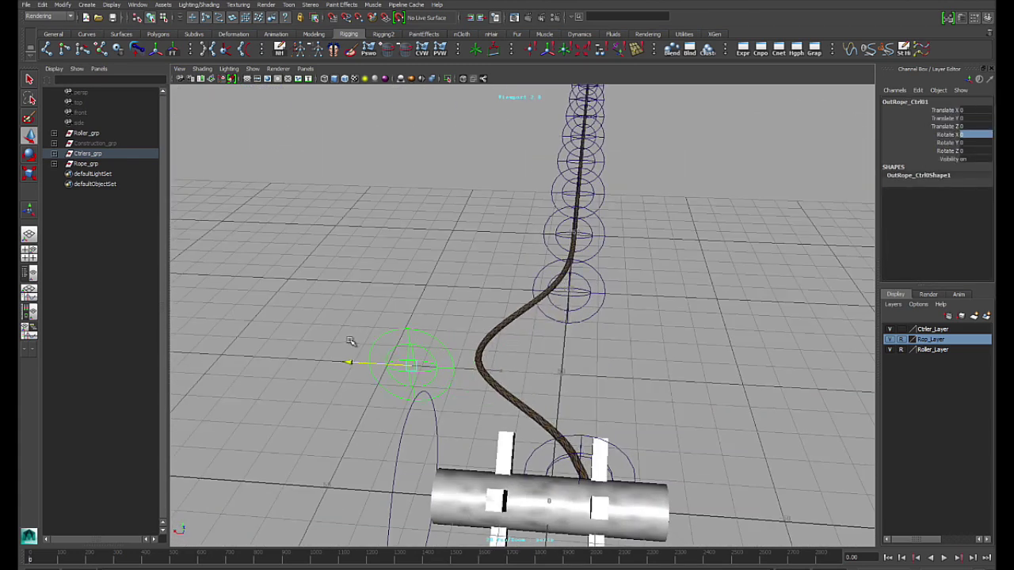
Move OutRope_Ctrl02 and OutRope_Ctrl03 to opposite sides so the rope snakes, and reselect the roller control
click(588, 298)
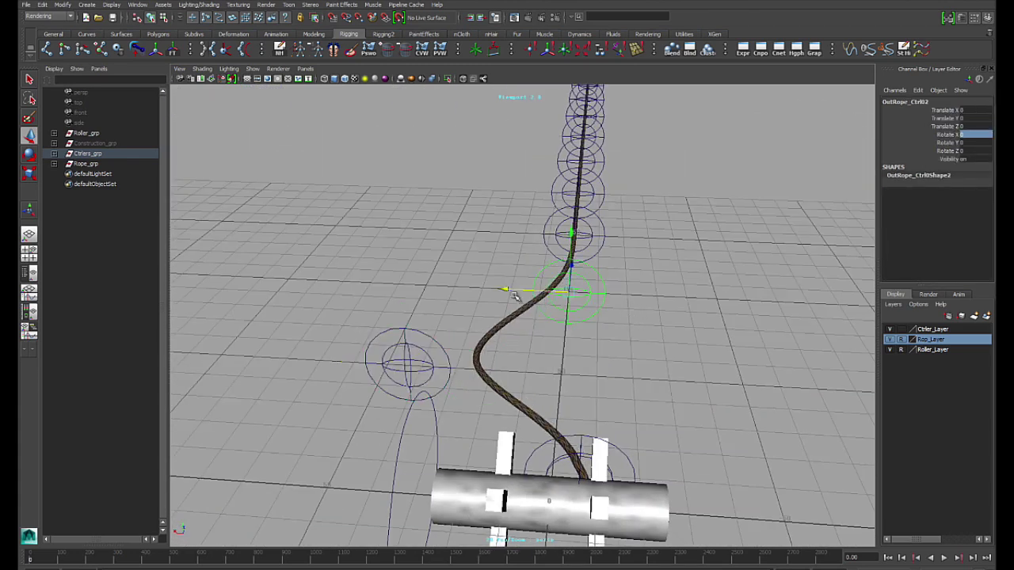
click(556, 244)
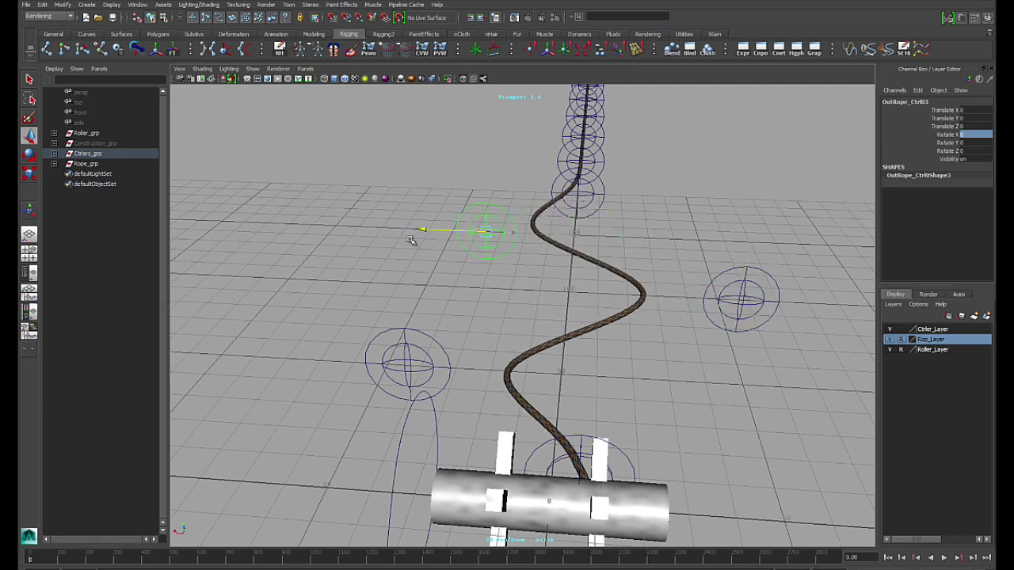
alt+drag(431, 283, 638, 240)
click(675, 278)
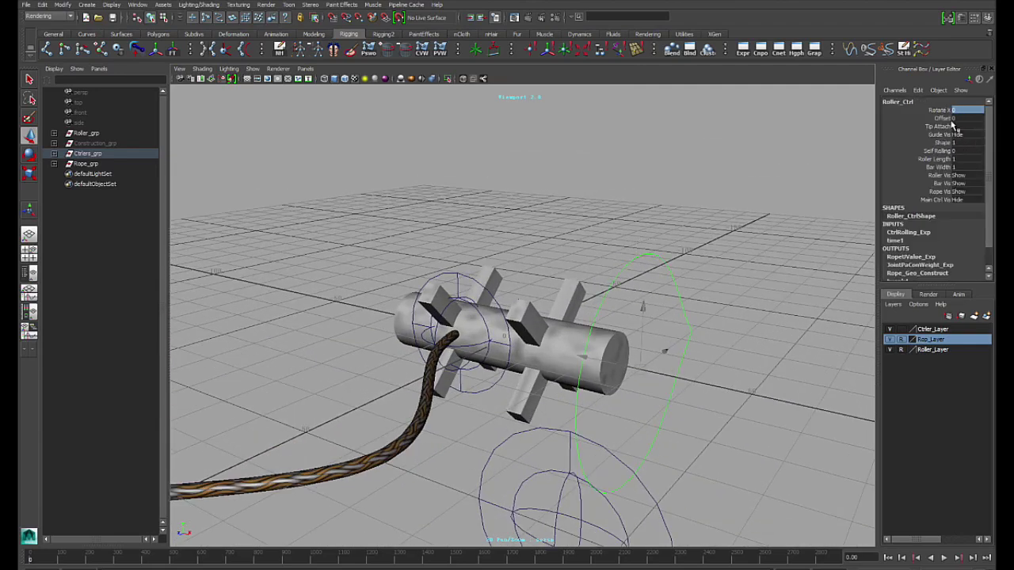
Select OutRope_Ctrl00 and move it clear of the roller to about X -15.4, Y 9.95, Z 23.8, carrying the rope's end with it
click(448, 270)
click(458, 277)
alt+drag(461, 292, 560, 273)
alt+right_drag(560, 274, 423, 294)
alt+drag(423, 293, 333, 301)
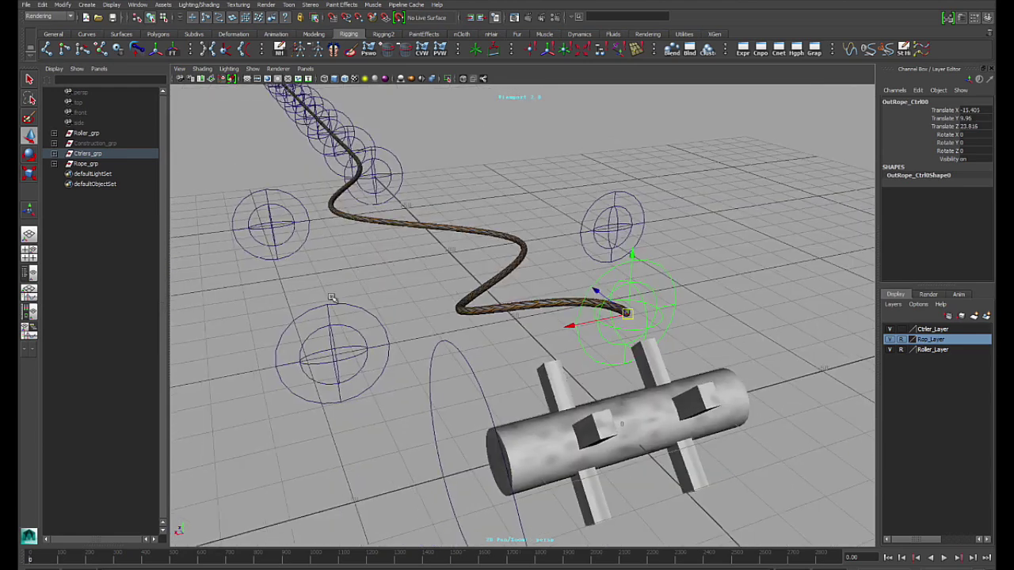
Move OutRope_Ctrl01 farther out from the roller and adjust its height to reshape the rope's first bend
alt+middle_drag(333, 301, 442, 308)
alt+drag(380, 321, 458, 350)
click(511, 386)
alt+drag(513, 386, 500, 410)
drag(507, 364, 406, 553)
alt+drag(490, 426, 361, 386)
drag(431, 343, 433, 276)
alt+drag(451, 378, 651, 403)
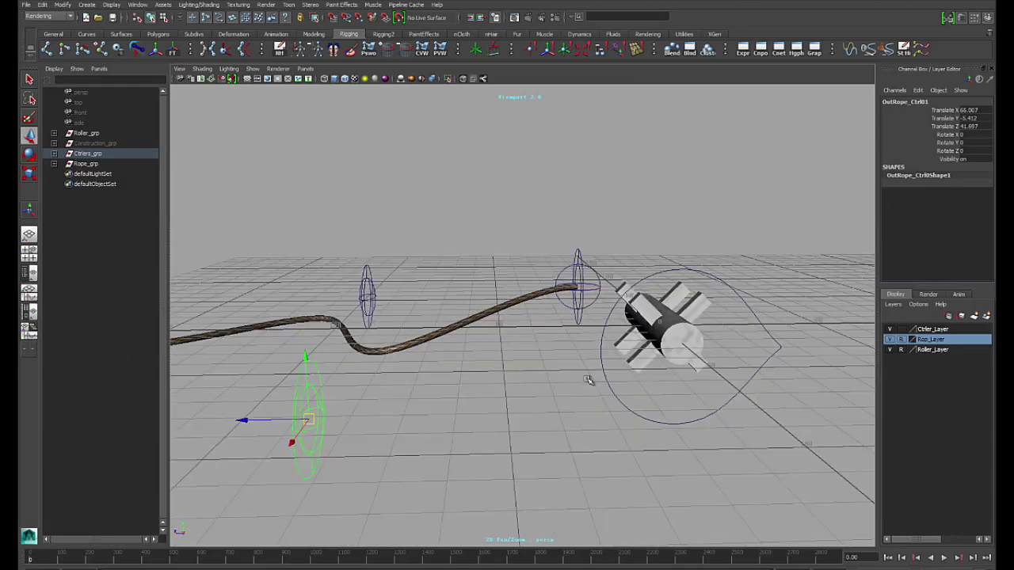
drag(692, 457, 846, 240)
Select OutRope_Ctrl02 and adjust its position along Z to reshape the rope's second bend
alt+drag(576, 301, 365, 363)
alt+drag(782, 236, 519, 301)
alt+drag(665, 350, 624, 347)
alt+middle_drag(628, 239, 737, 303)
click(689, 248)
alt+drag(726, 276, 766, 295)
alt+drag(565, 277, 473, 223)
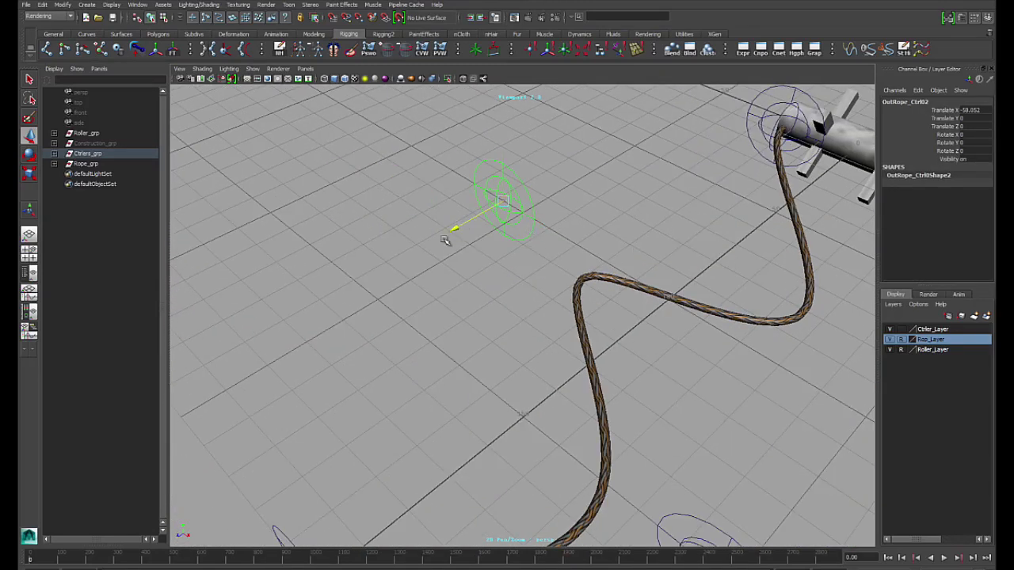
Select OutRope_Ctrl03 on the opposite side of the rope and adjust its position along Z
alt+right_drag(513, 298, 475, 262)
alt+middle_drag(628, 349, 559, 305)
alt+right_drag(559, 306, 646, 426)
alt+drag(589, 338, 673, 412)
click(716, 450)
alt+drag(717, 450, 582, 393)
Move OutRope_Ctrl04 to about Translate X -30.2 and Translate Z -73 to fold the rope into a sharp bend
click(376, 386)
alt+drag(376, 385, 705, 404)
alt+drag(754, 327, 519, 329)
alt+drag(560, 413, 485, 405)
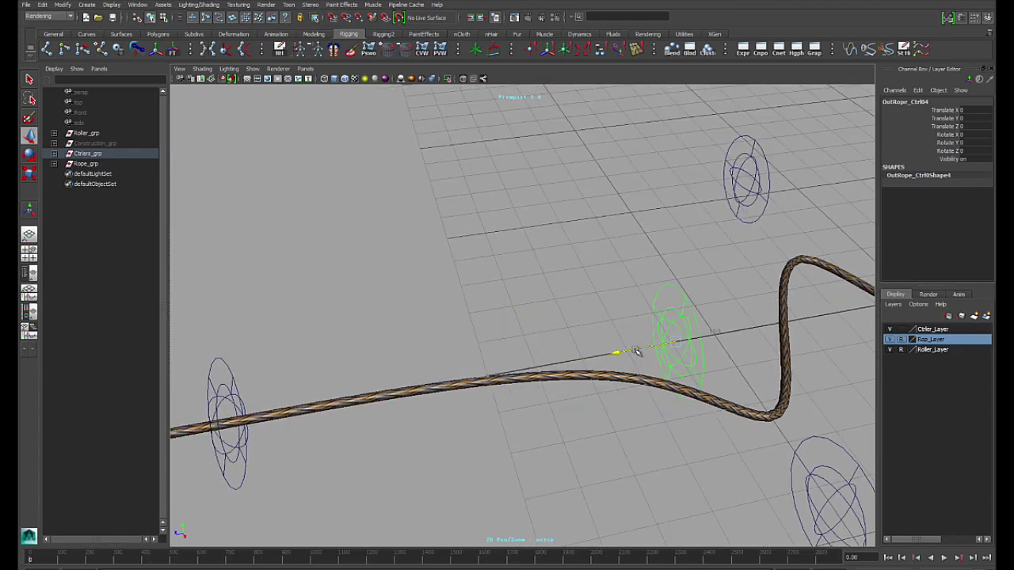
drag(680, 345, 444, 341)
alt+drag(585, 395, 431, 359)
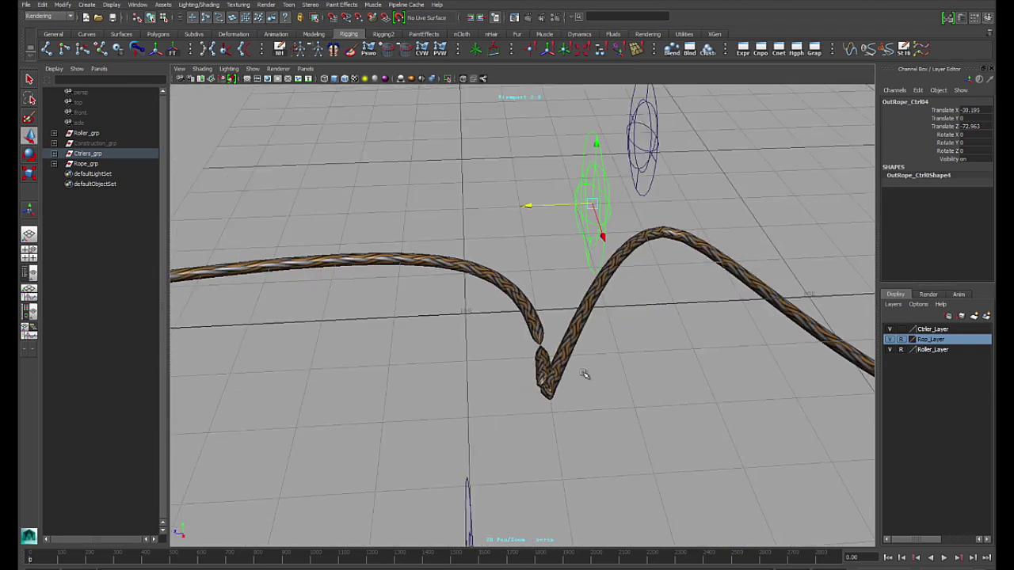
Inspect the pinched bend and rotate OutRope_Ctrl04 about Y to roughly -39 degrees to smooth the rope
alt+drag(516, 387, 609, 375)
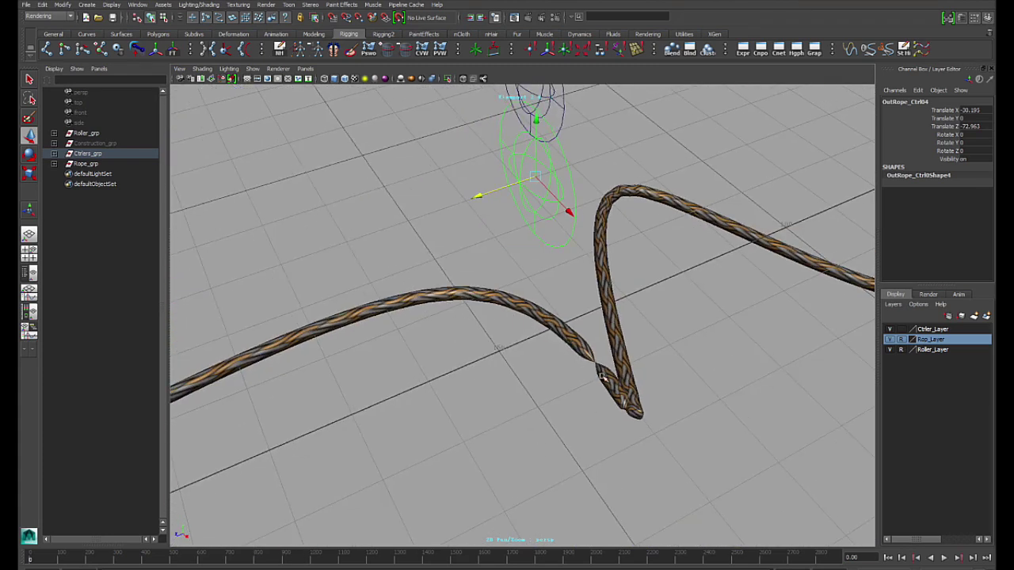
alt+drag(567, 331, 530, 355)
alt+drag(656, 413, 626, 469)
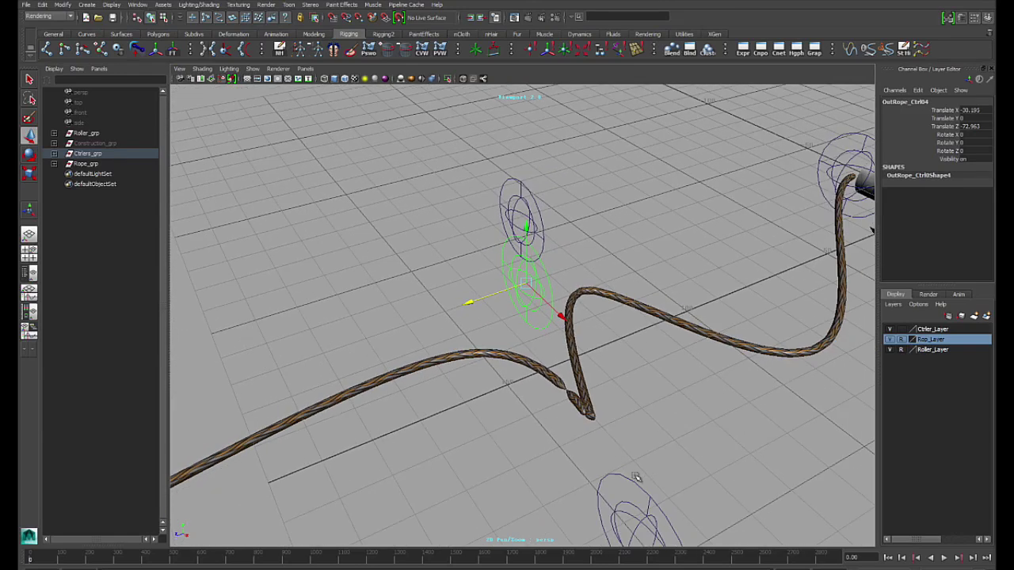
key(e)
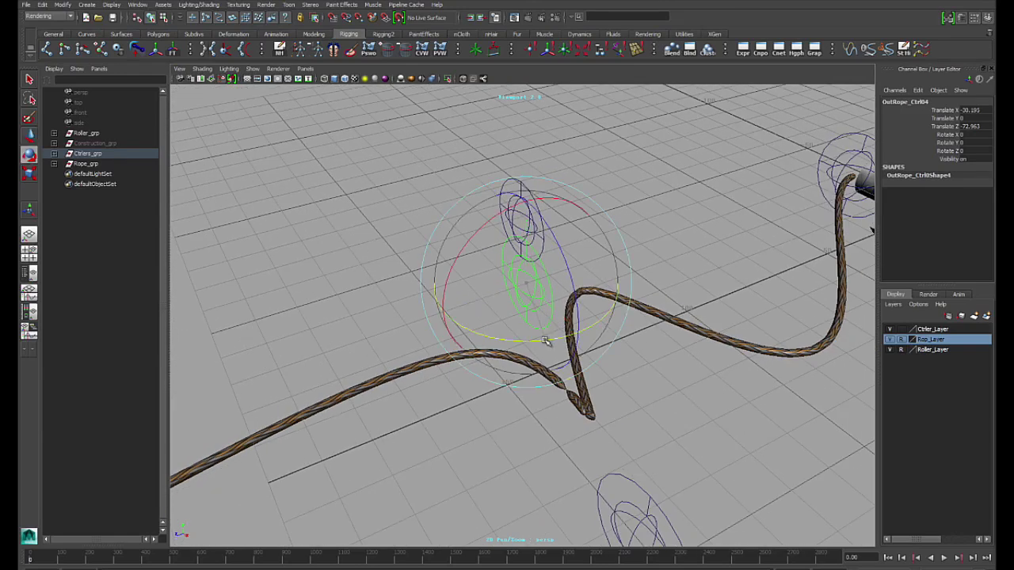
drag(478, 339, 541, 325)
Move the rotated OutRope_Ctrl04 to about Translate X -38.3 and Translate Z -63 to loosen the bend
key(w)
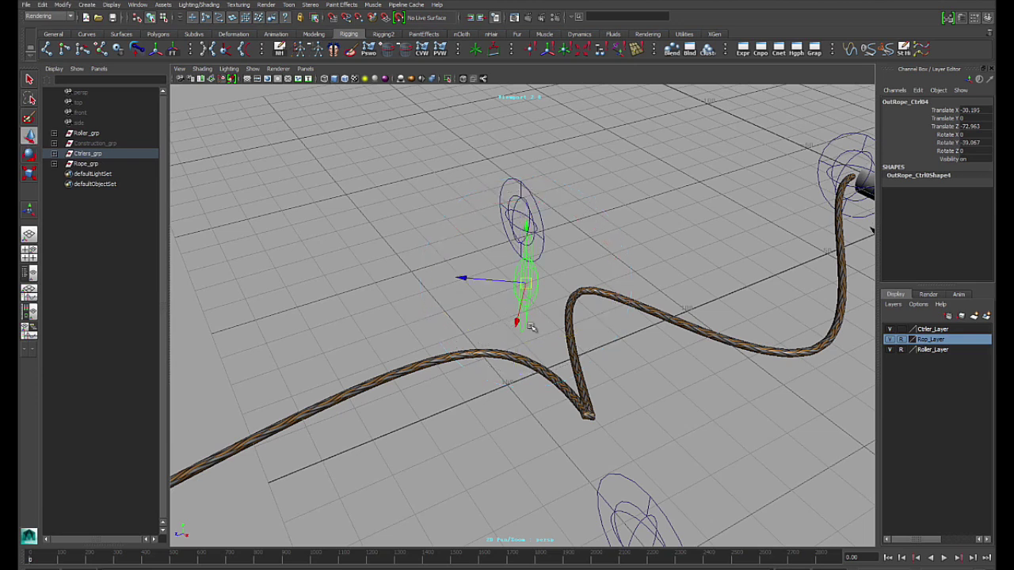
drag(465, 278, 416, 292)
alt+right_drag(642, 378, 594, 324)
alt+middle_drag(593, 324, 560, 333)
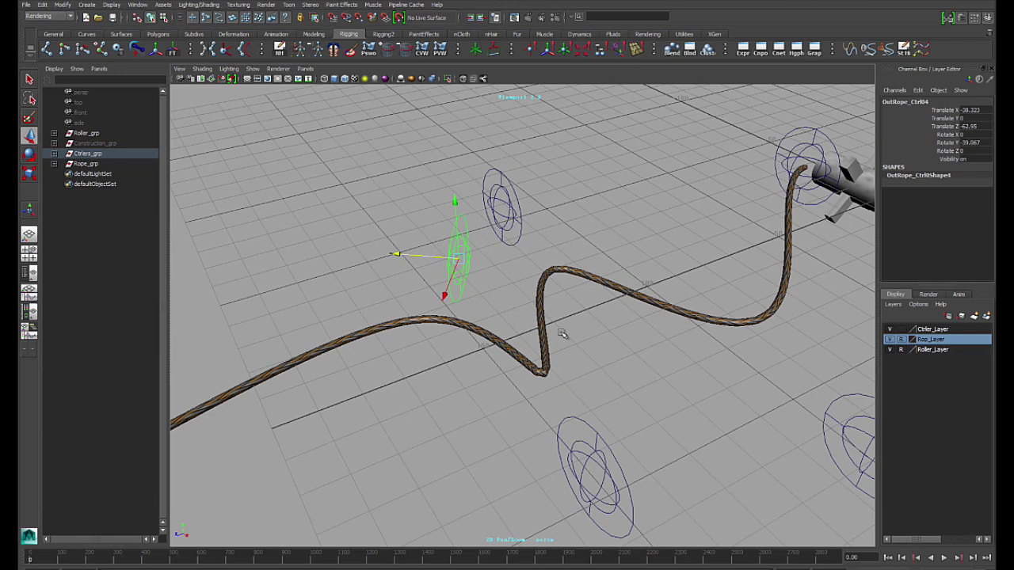
Check OutRope_Ctrl03, then move OutRope_Ctrl04 across the rope to about Translate X 28.2 and Translate Z -9
alt+drag(562, 333, 565, 406)
alt+right_drag(628, 412, 581, 468)
click(475, 462)
alt+drag(529, 460, 775, 356)
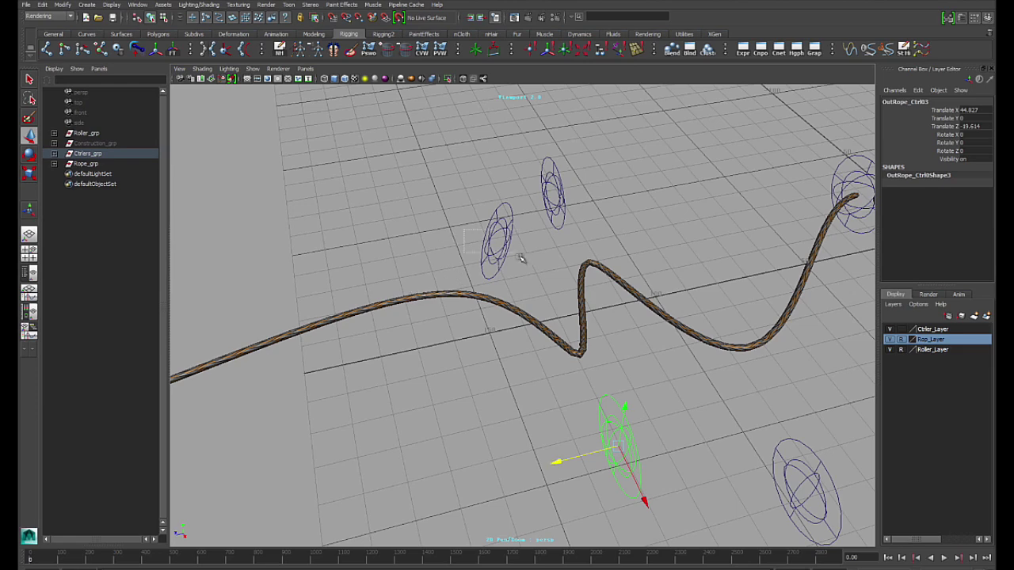
drag(527, 263, 529, 264)
alt+drag(529, 264, 559, 272)
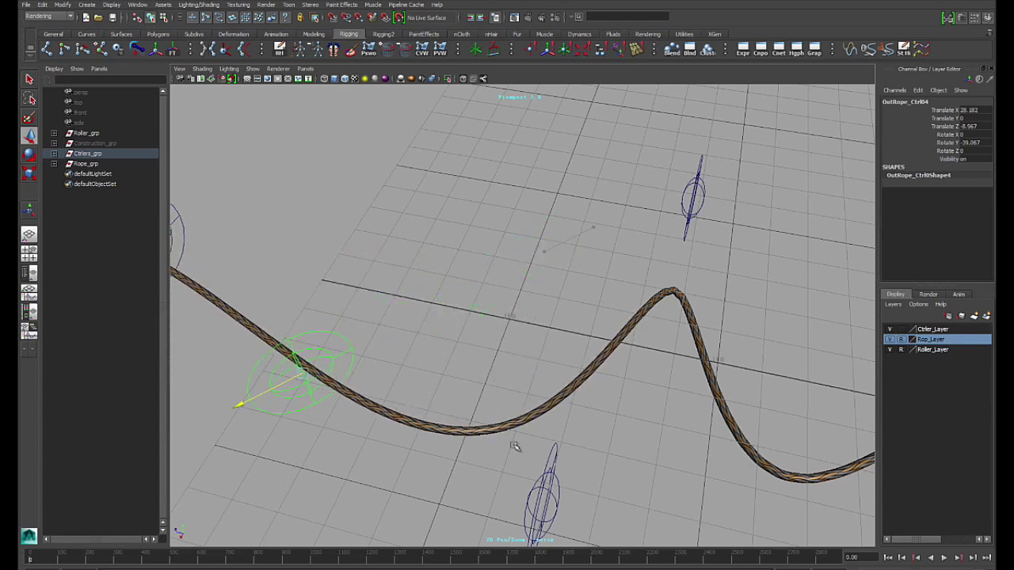
Reselect the roller control at the end of the roller
alt+drag(707, 398, 627, 411)
click(692, 335)
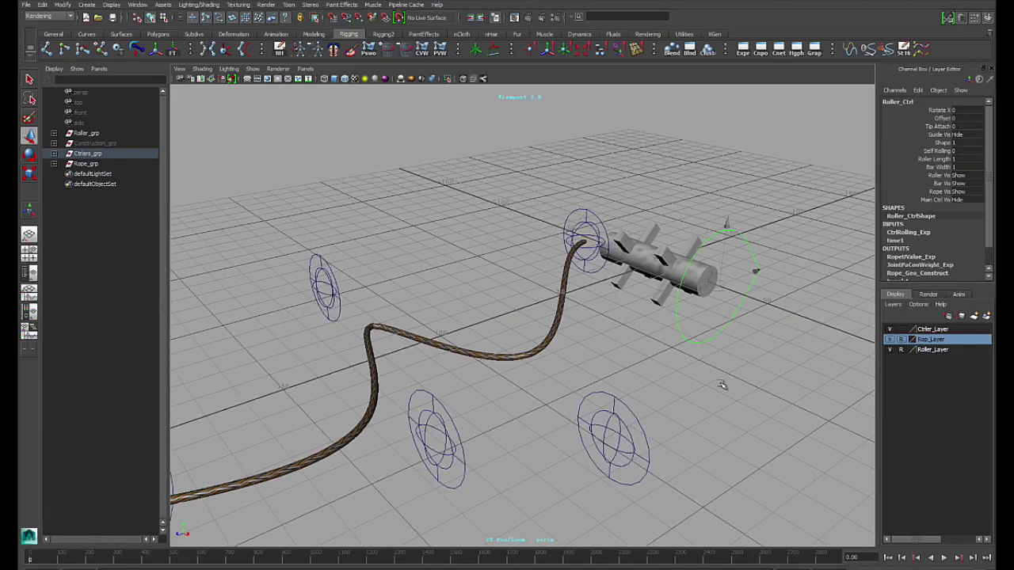
alt+drag(744, 395, 693, 414)
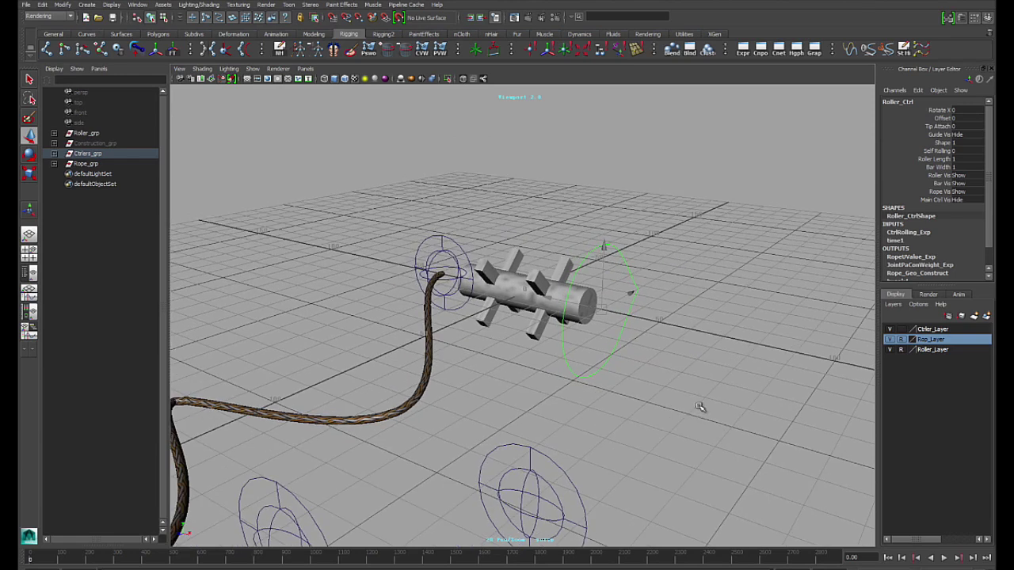